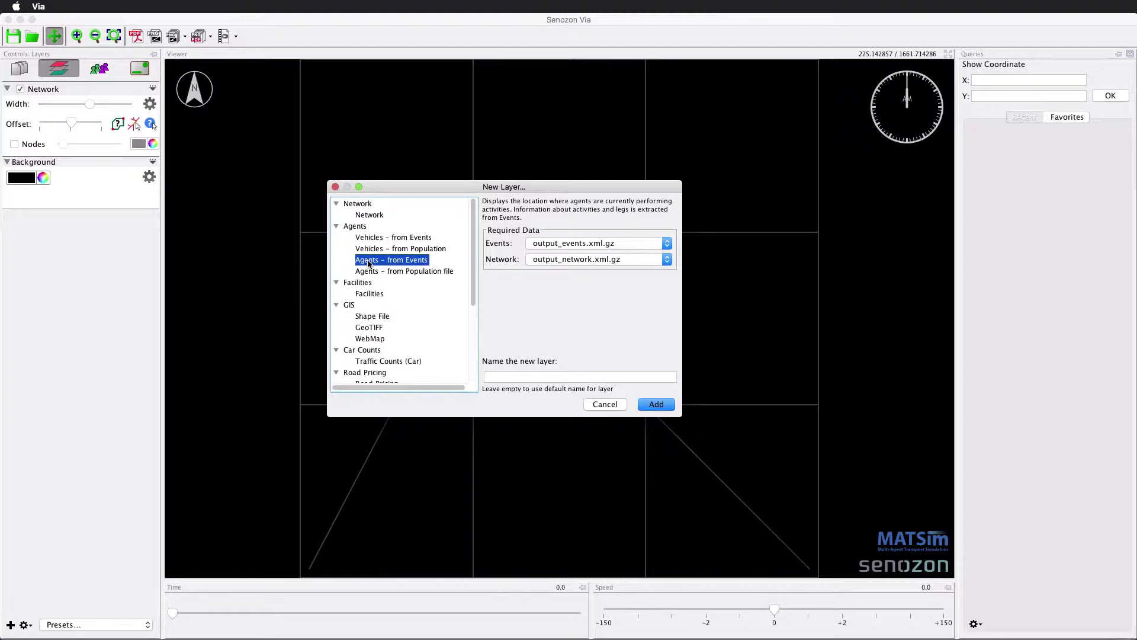
Add an Agents – from Events layer using output_events.xml.gz and output_network.xml.gz
scroll(379, 332, down, 3)
click(374, 332)
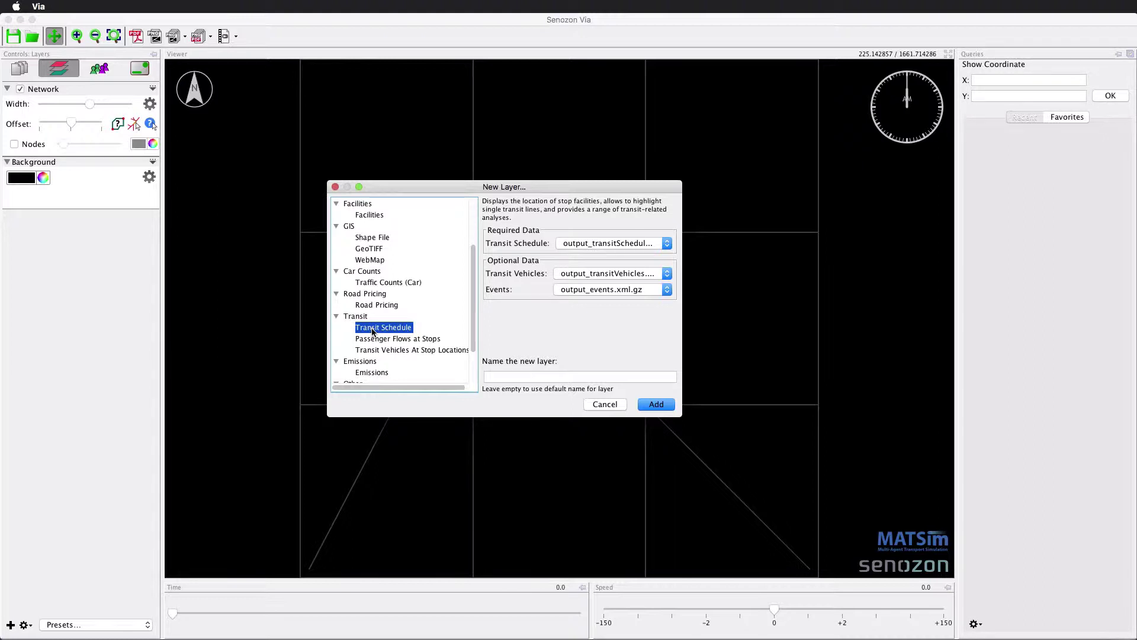
scroll(454, 323, up, 3)
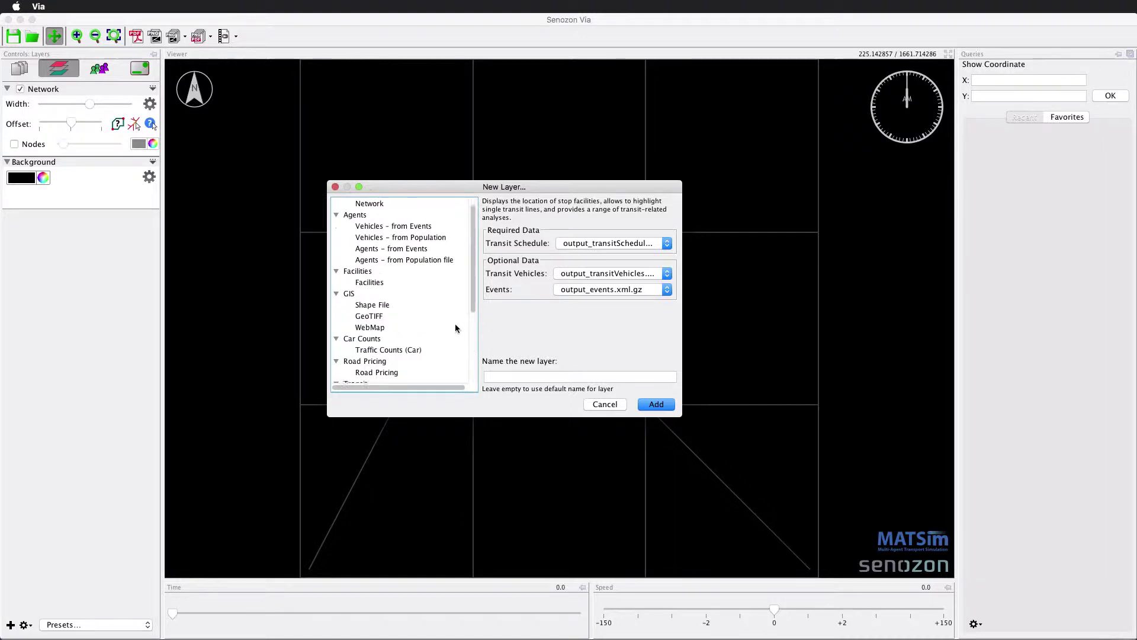
click(367, 263)
click(654, 404)
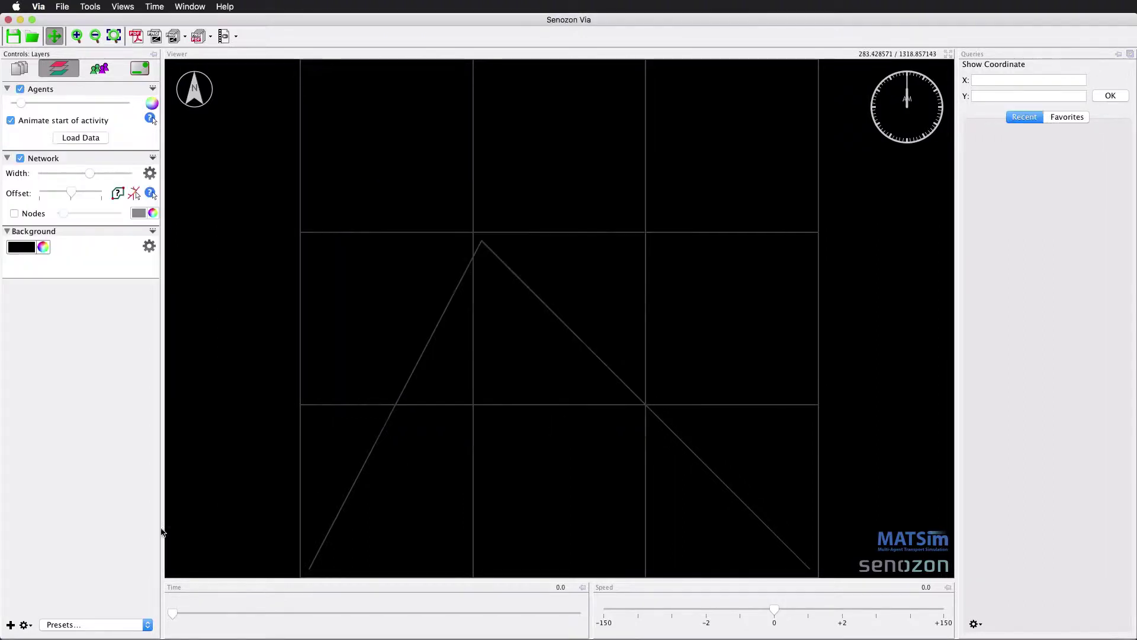
Add a Vehicles – from Events layer based on output_events.xml.gz and output_network.xml.gz
click(10, 624)
click(393, 237)
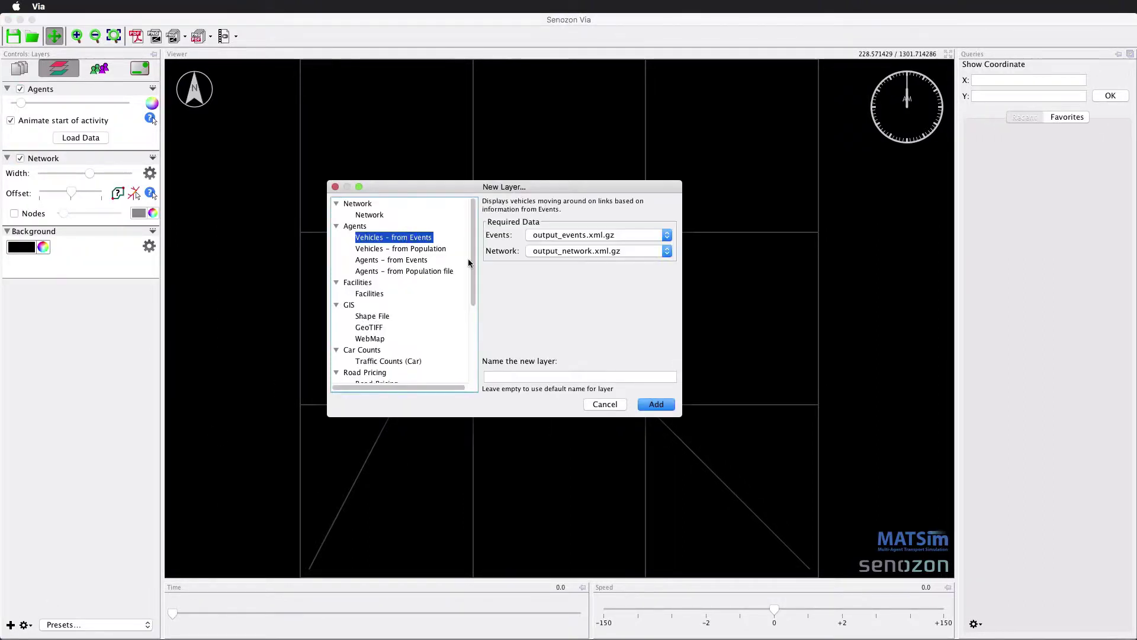
click(656, 404)
Add a Transit Schedule layer with the output transit schedule, the transit vehicles and output_events.xml.gz
click(10, 625)
scroll(379, 365, down, 5)
click(372, 332)
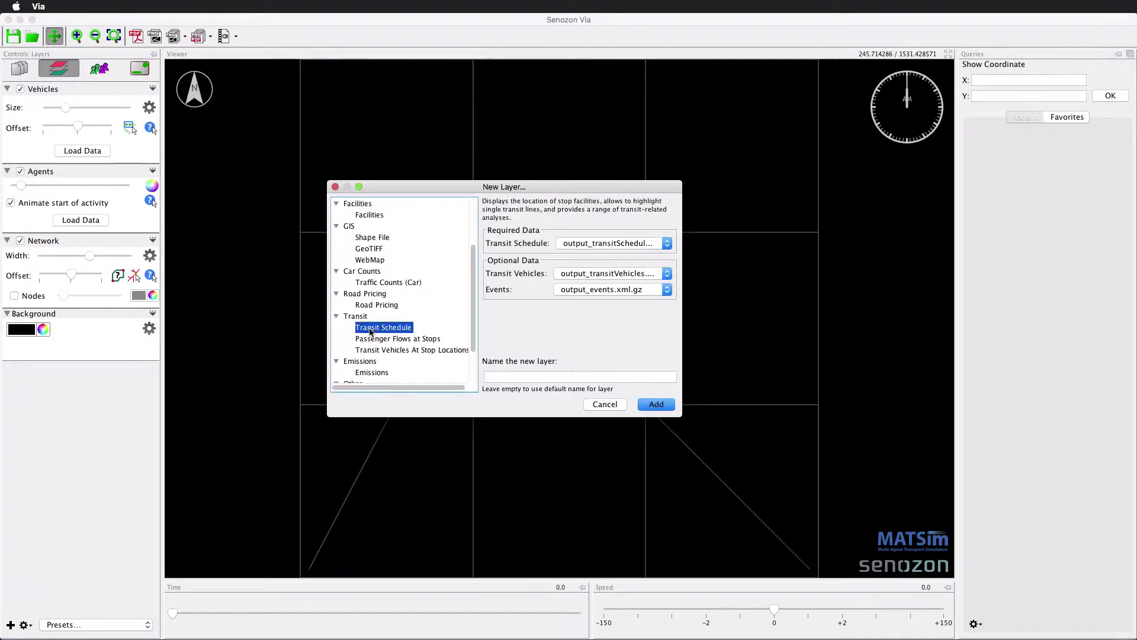
click(655, 404)
Load the data for the new layers and play the simulation at speed 9 before pausing it
click(92, 217)
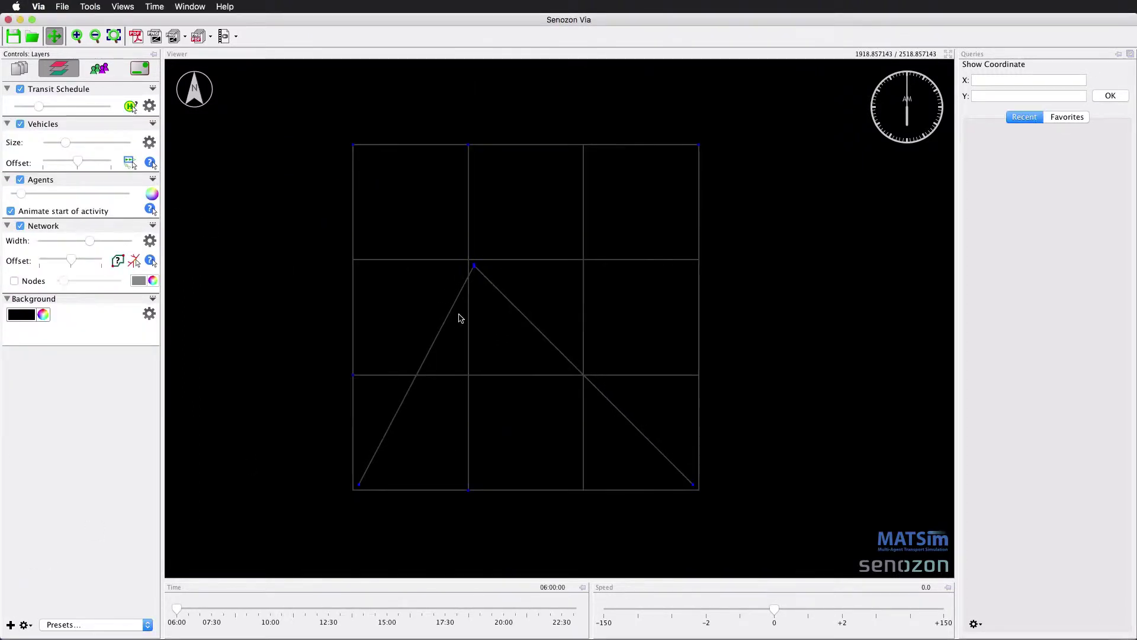
drag(776, 611, 868, 612)
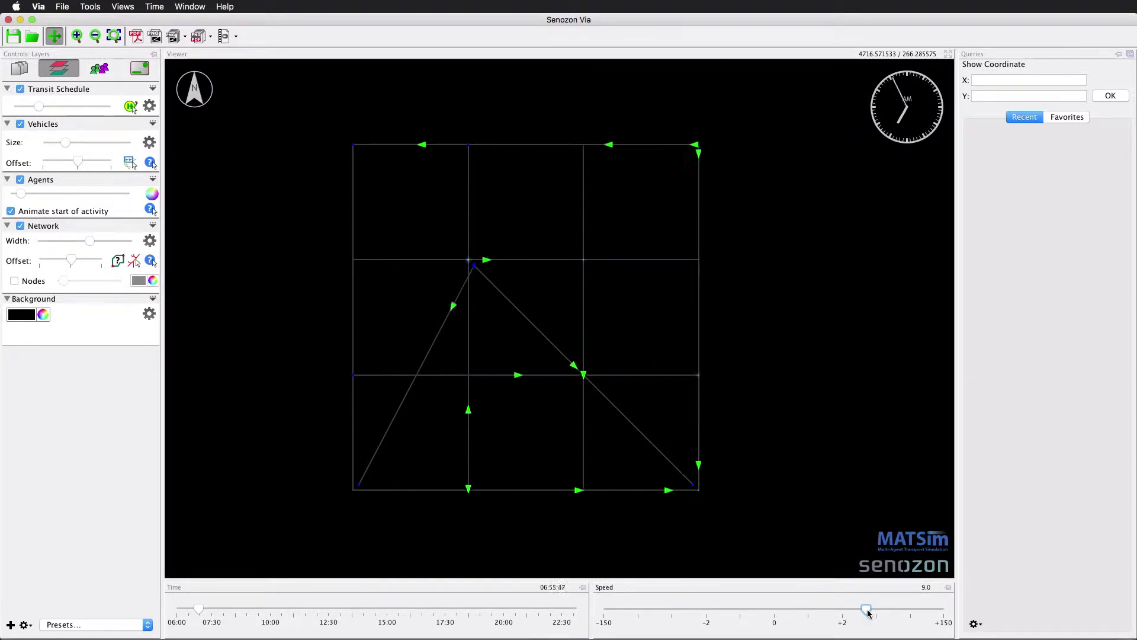
key(space)
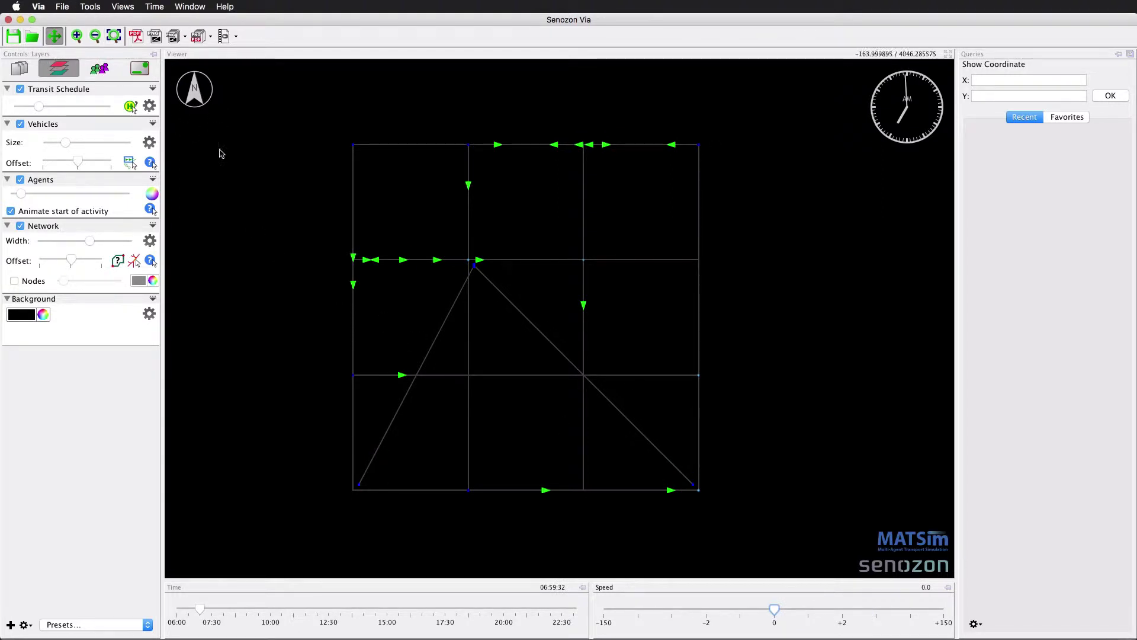
Query the agent plan for the vehicle just below the upper junction on the network's west edge
click(150, 162)
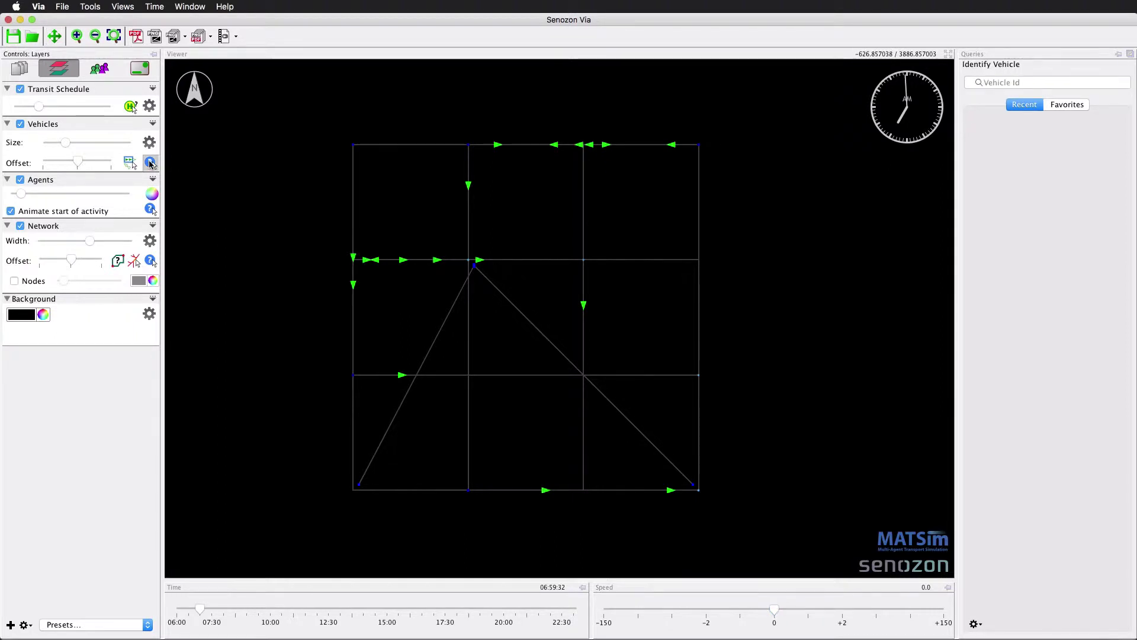
click(150, 209)
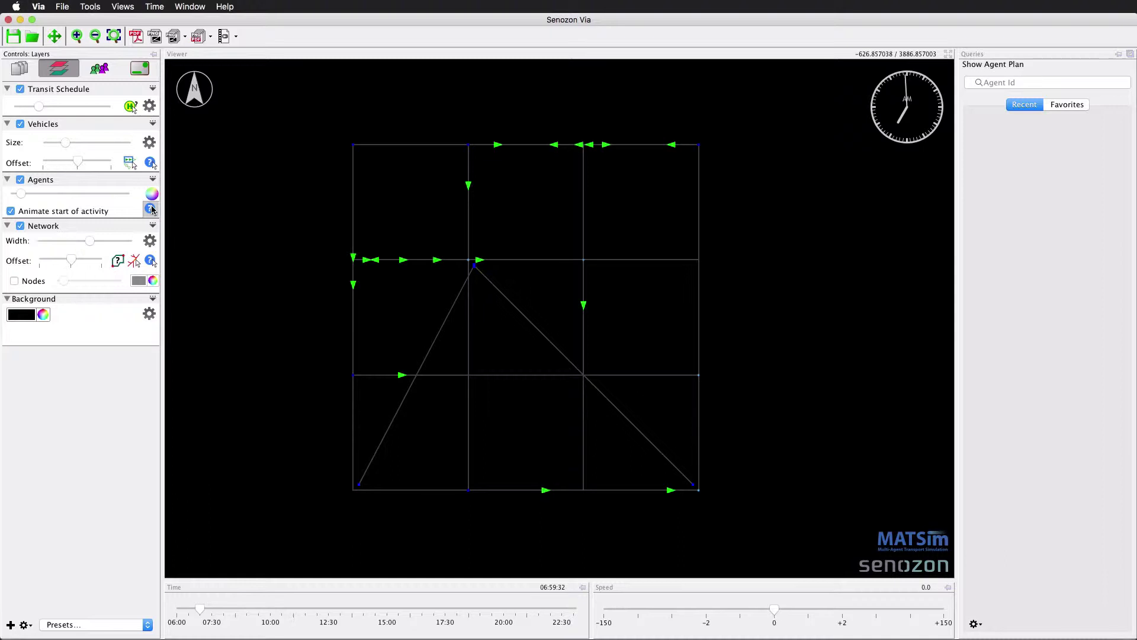
click(353, 285)
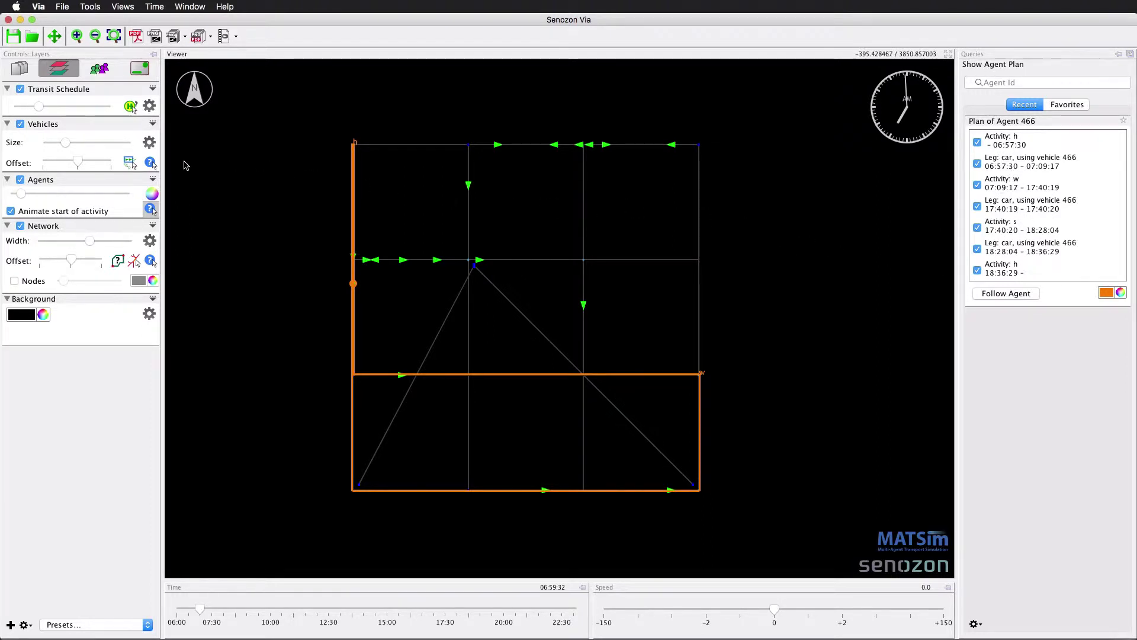
Identify the same west-edge vehicle to show its tracks, and clear the query history
click(150, 163)
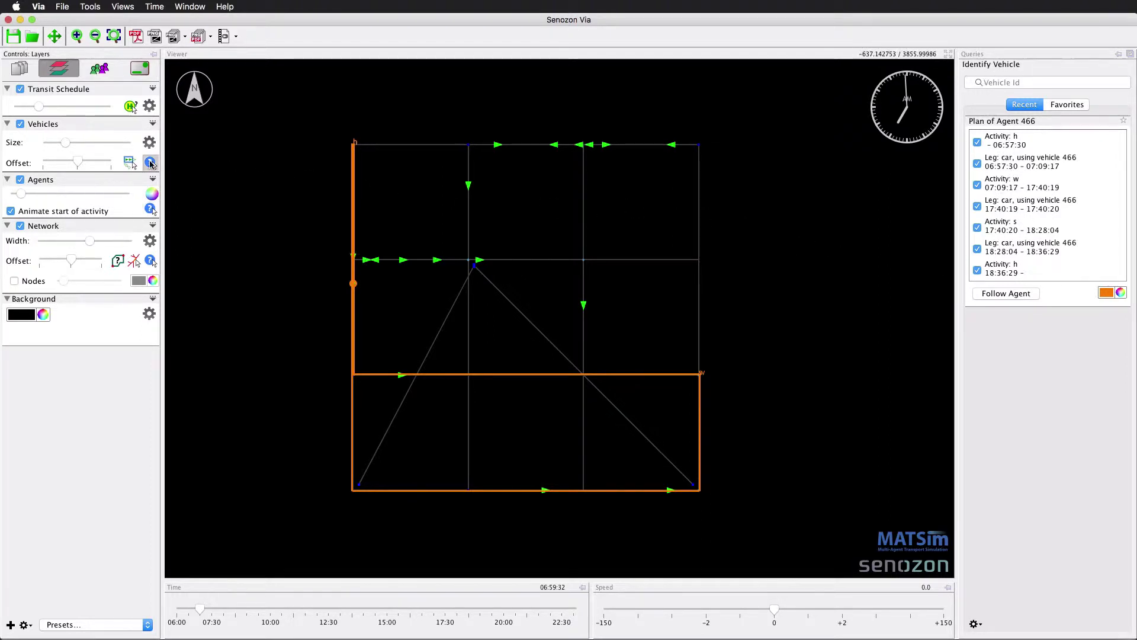
click(355, 284)
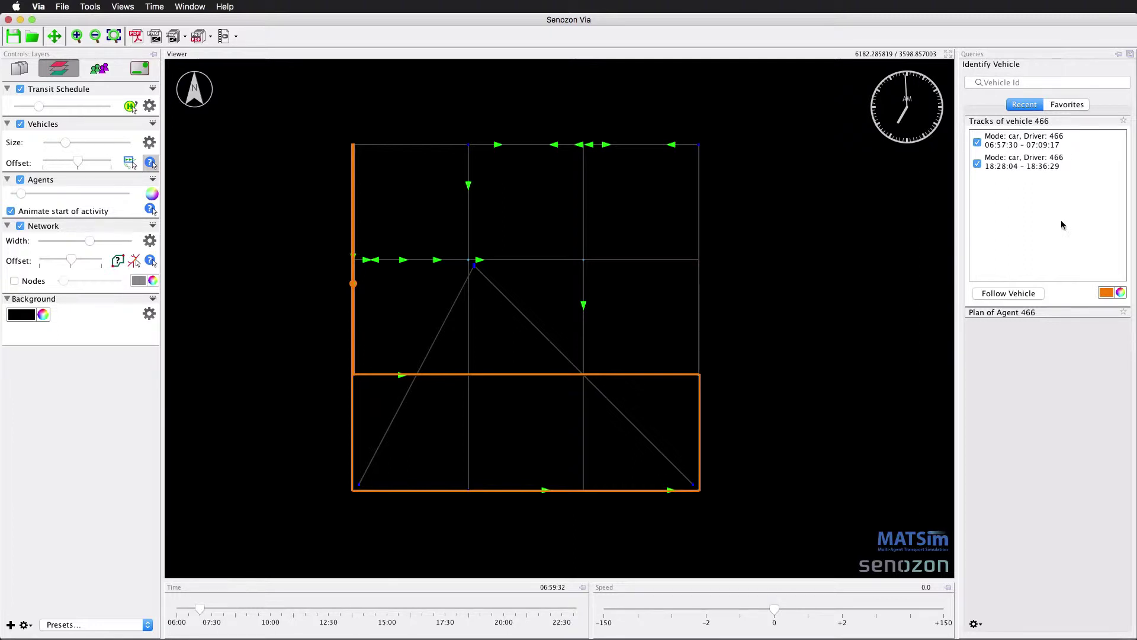
click(974, 623)
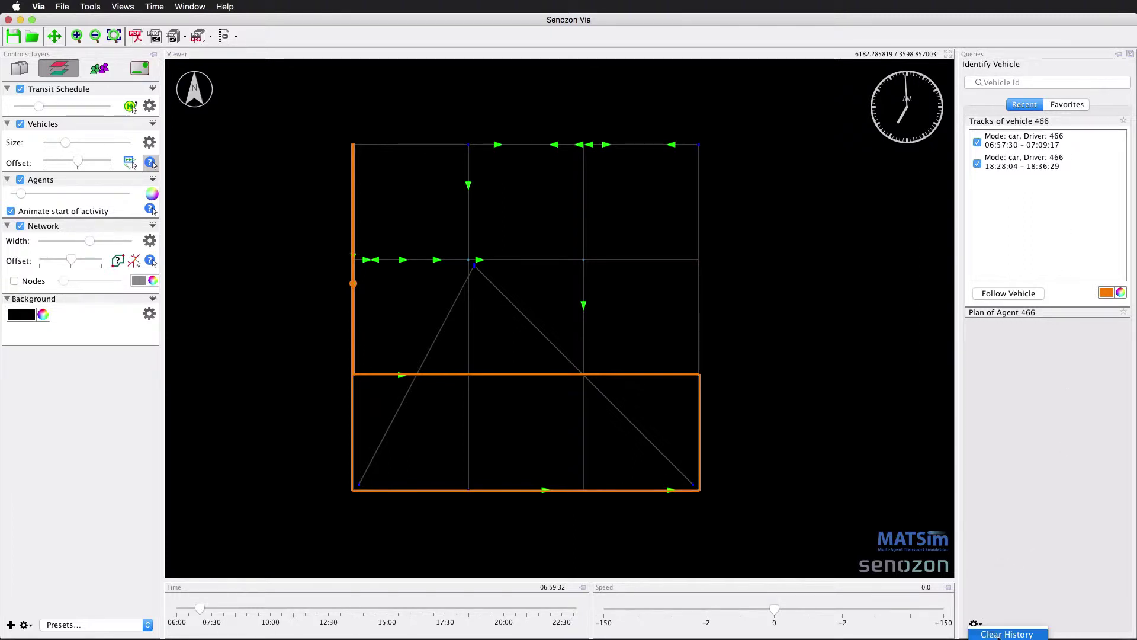
click(1000, 634)
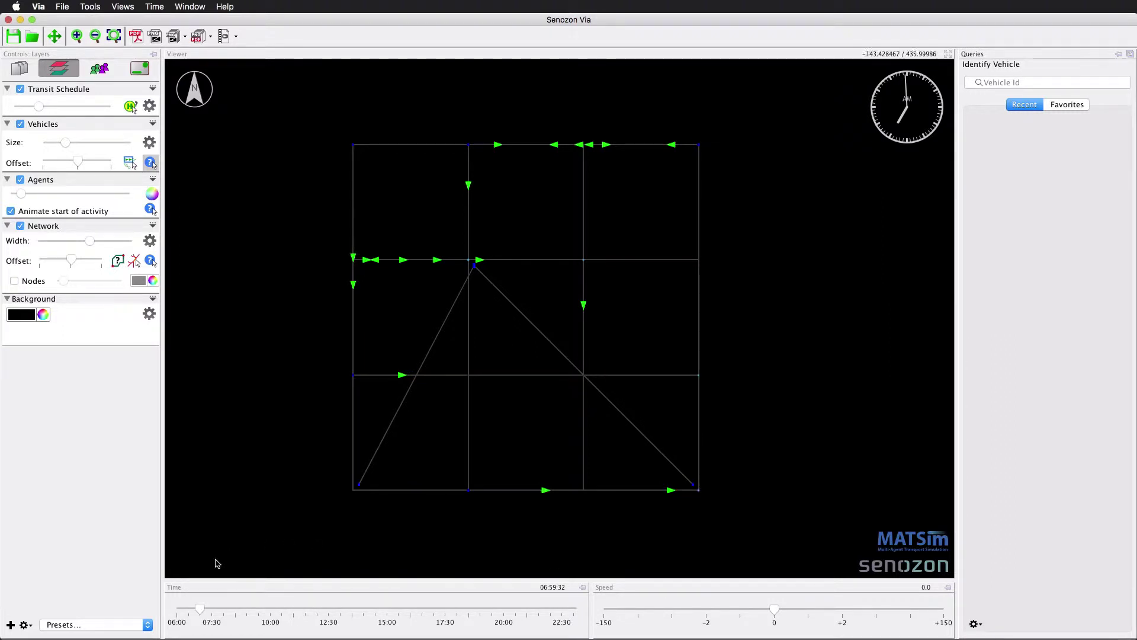
Move the simulation time to about 07:04:53 and play it at speed 10 before pausing
drag(203, 611, 205, 613)
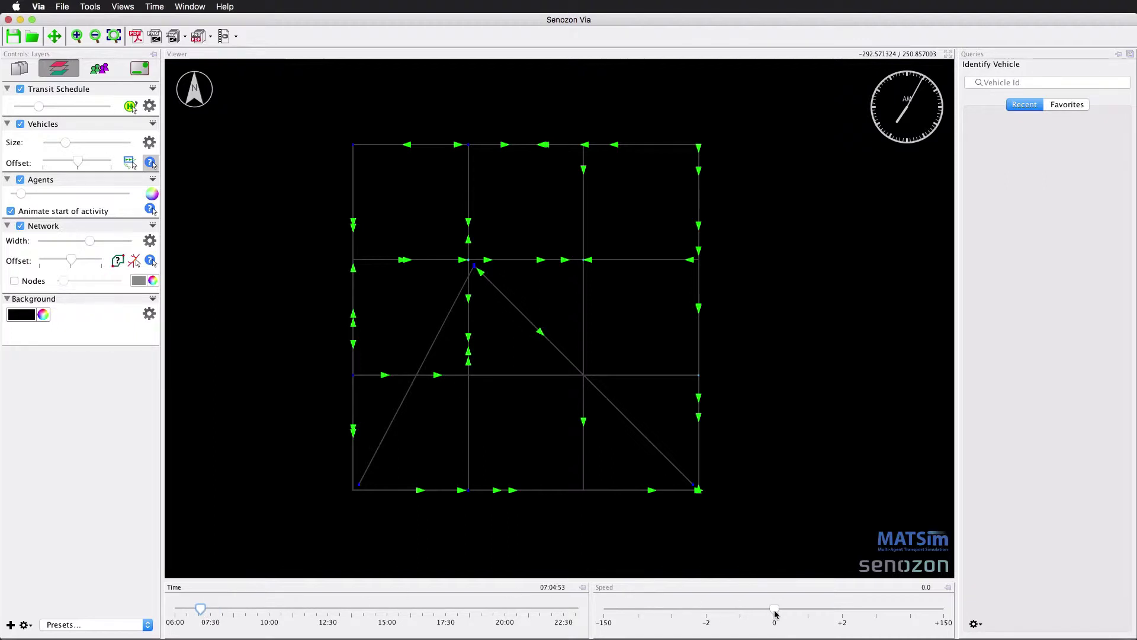
drag(775, 612, 870, 606)
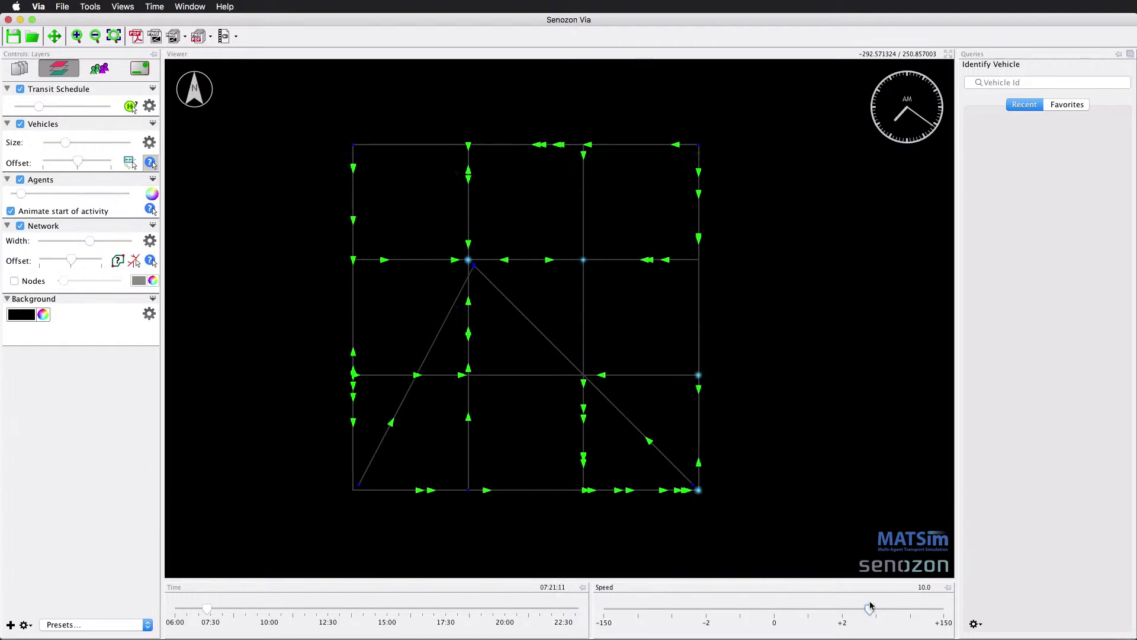
key(space)
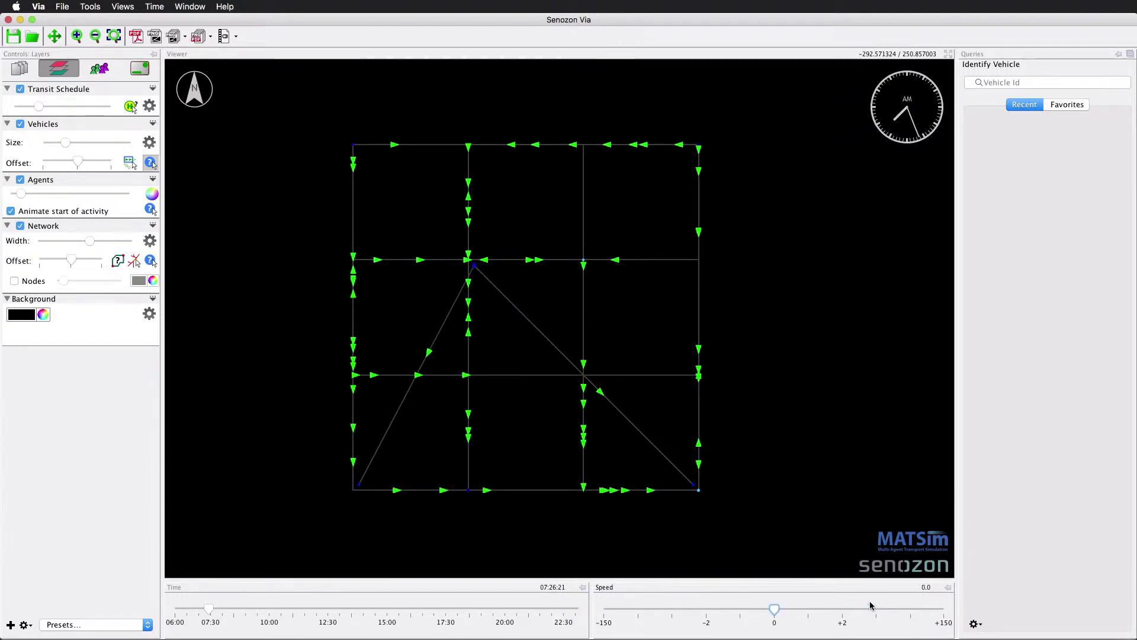
Set the simulation time to exactly 07:45:00
click(552, 589)
text(0)
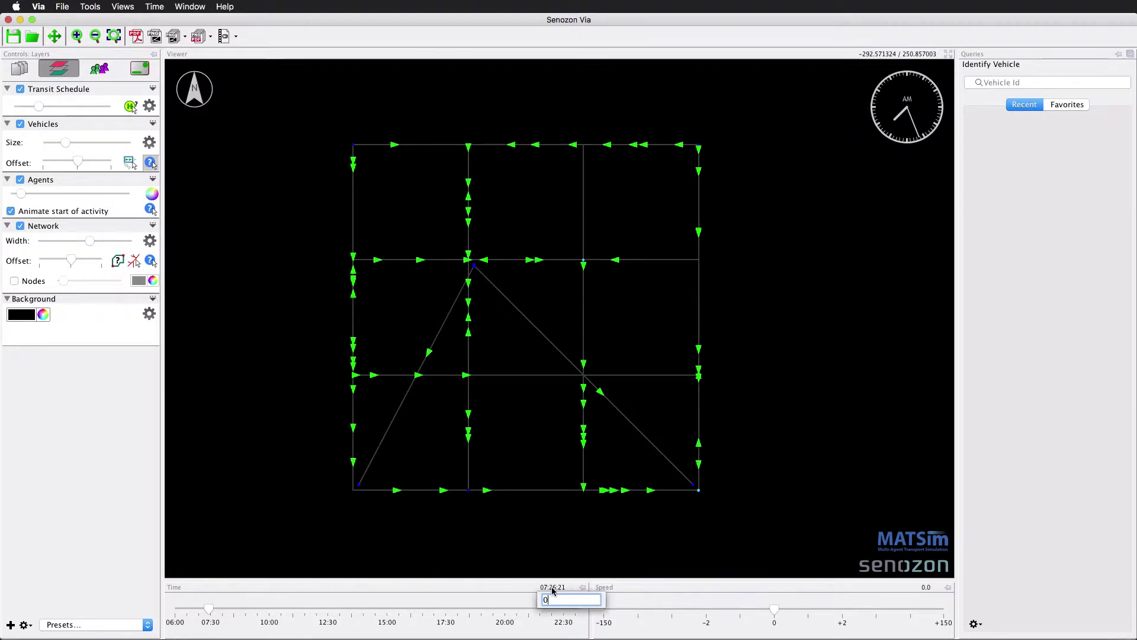
text(7:45)
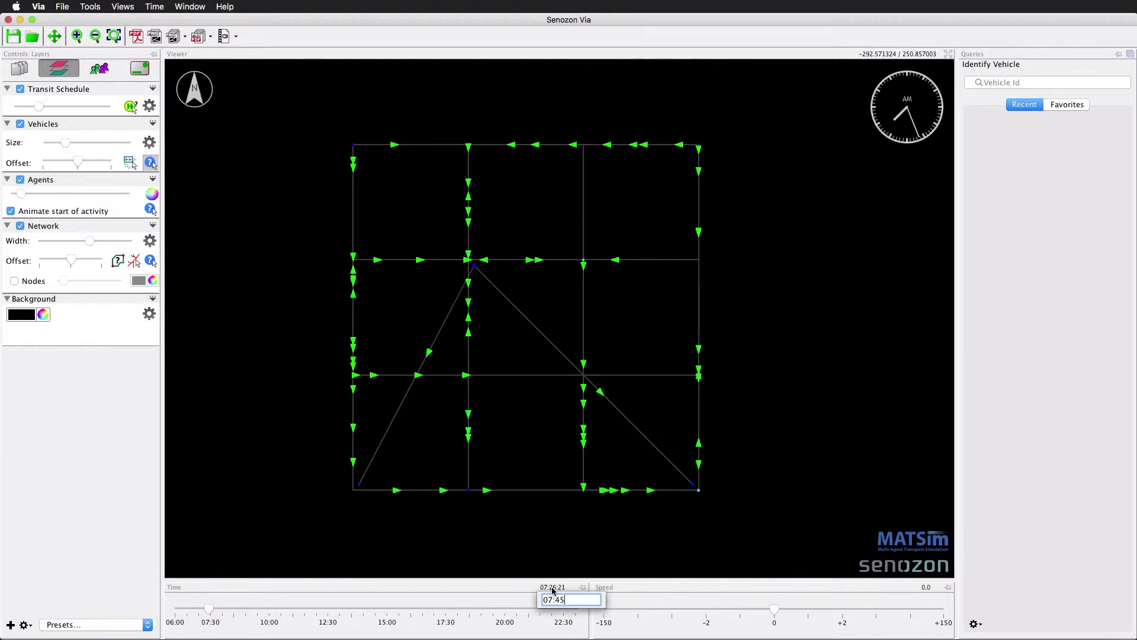
text(:00)
key(Return)
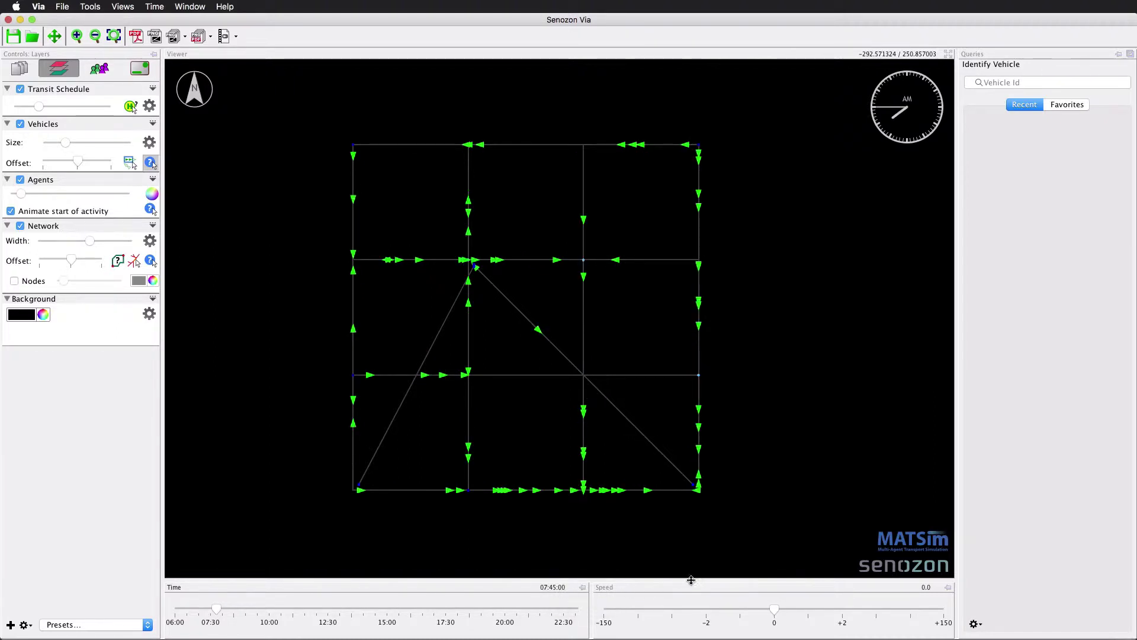
Run the simulation from 07:45:00 with the playback speed set to 3
click(927, 588)
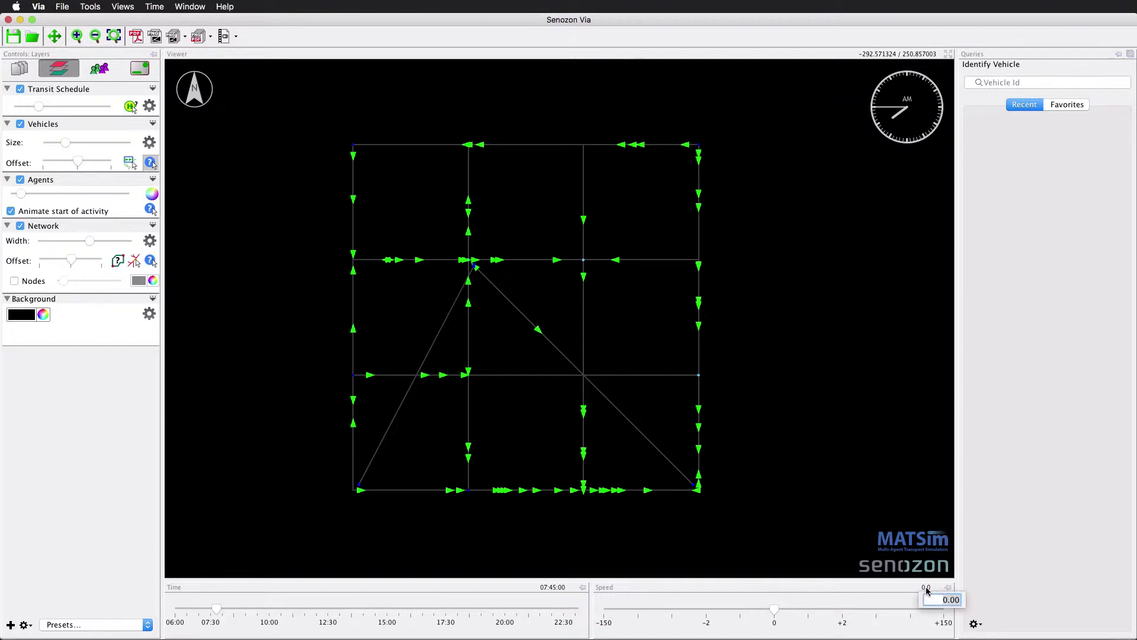
text(3)
key(Return)
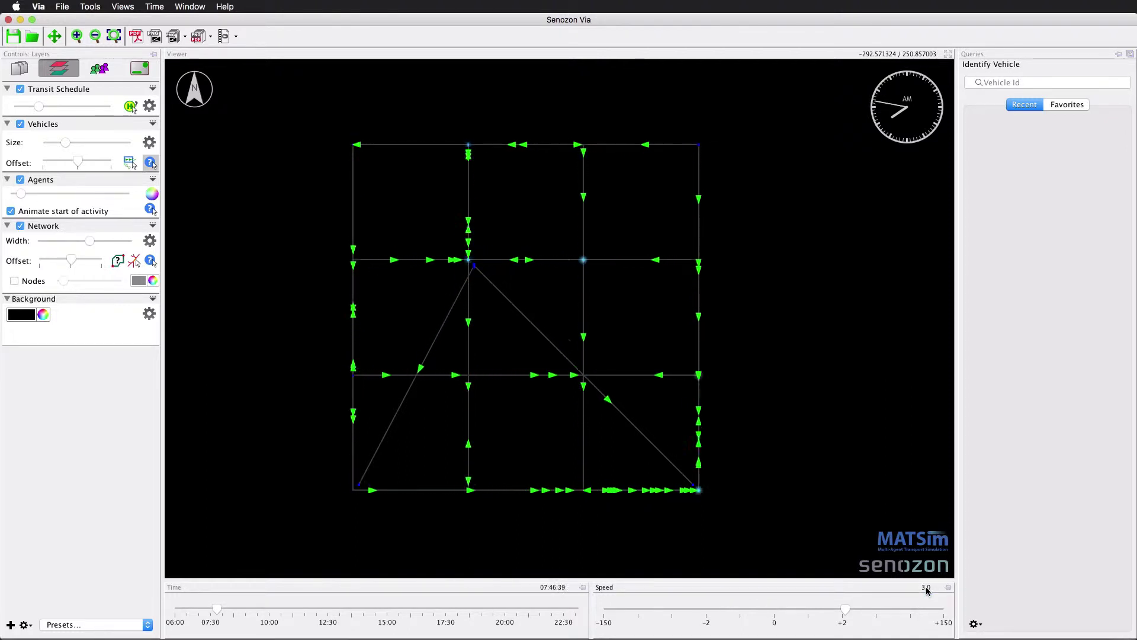
Set the playback speed to 2.5 and pause the simulation after watching it run
click(926, 588)
text(2.)
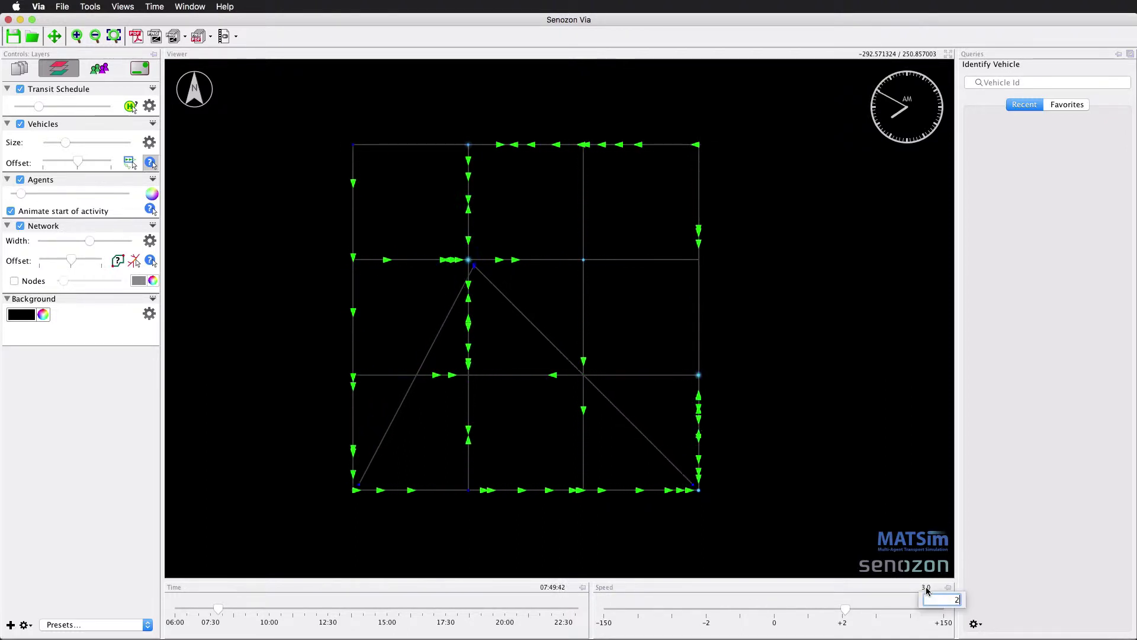
text(5)
key(Return)
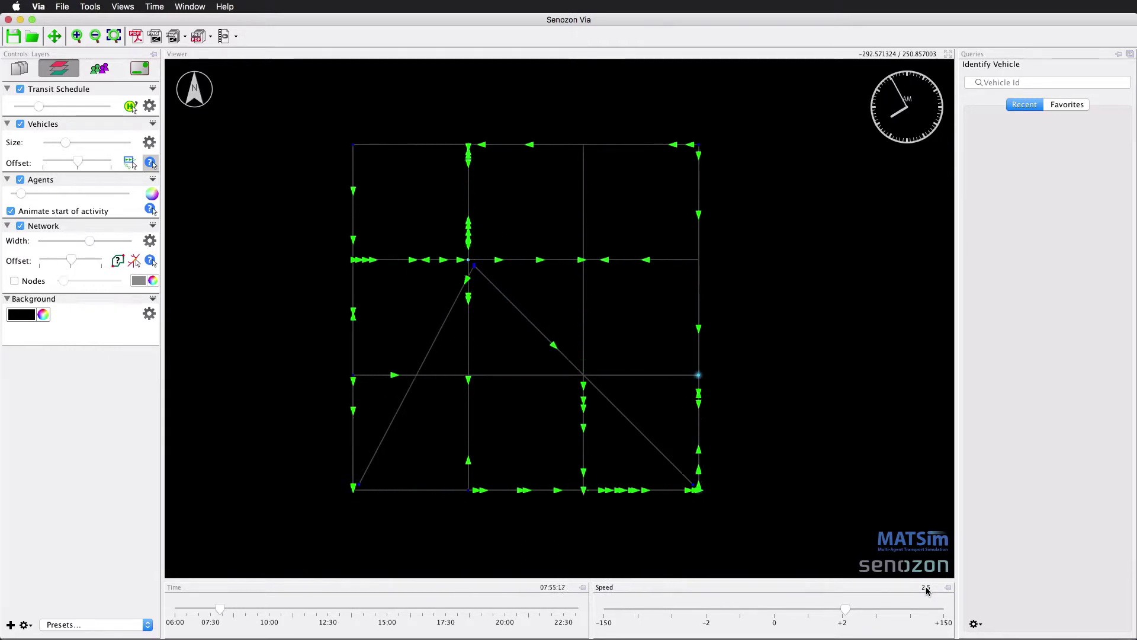
key(space)
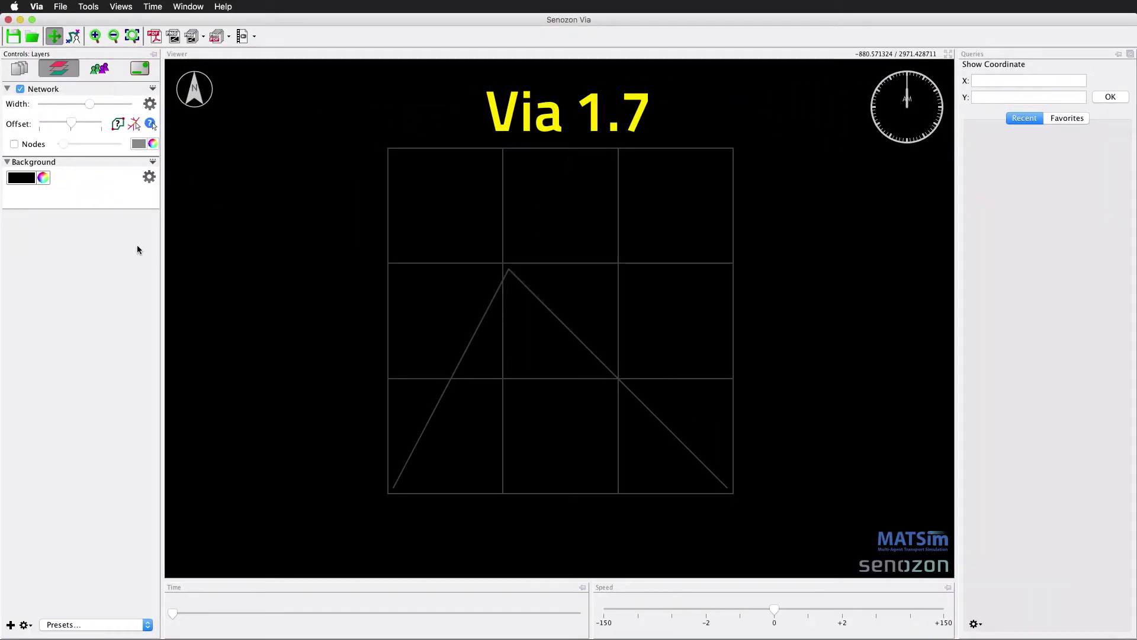
Open the Network layer's settings to view the link color options
click(153, 88)
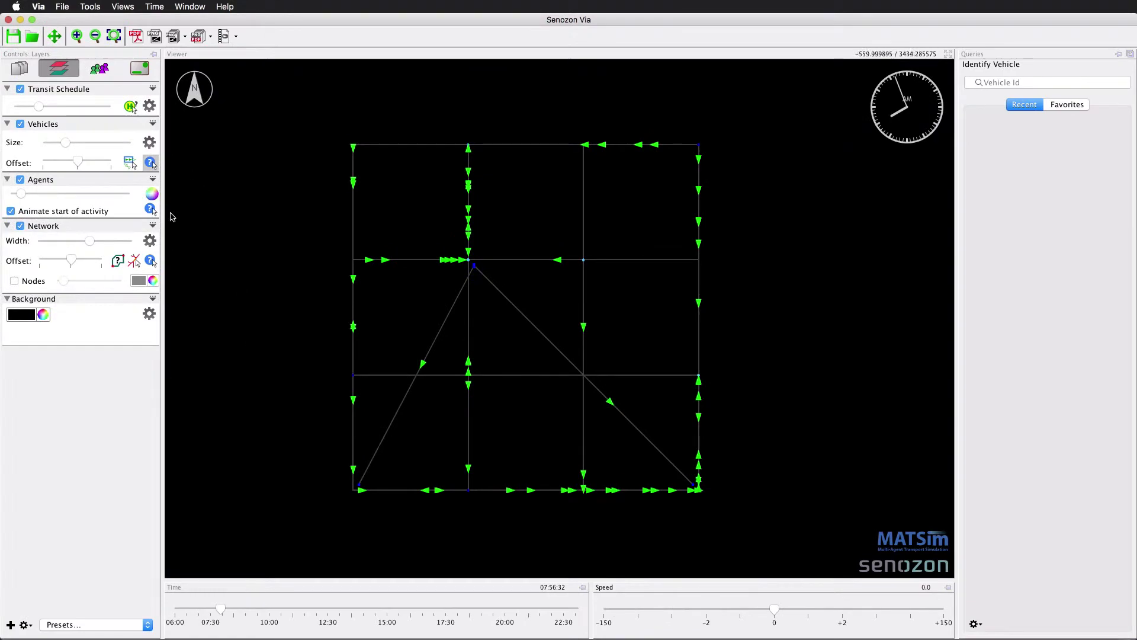
click(149, 241)
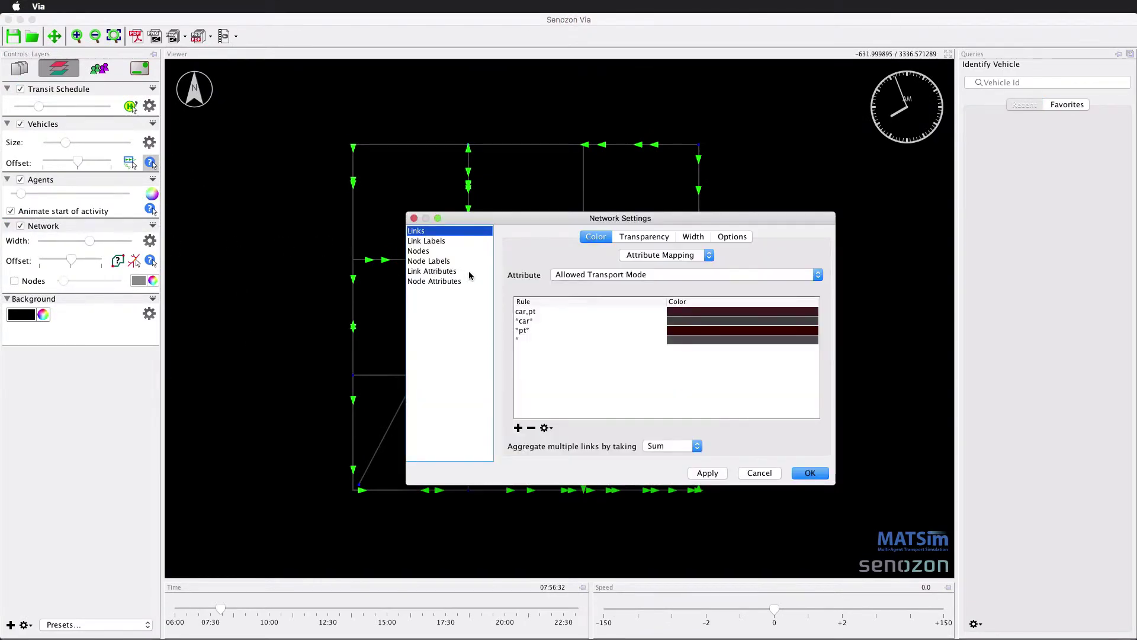
click(469, 272)
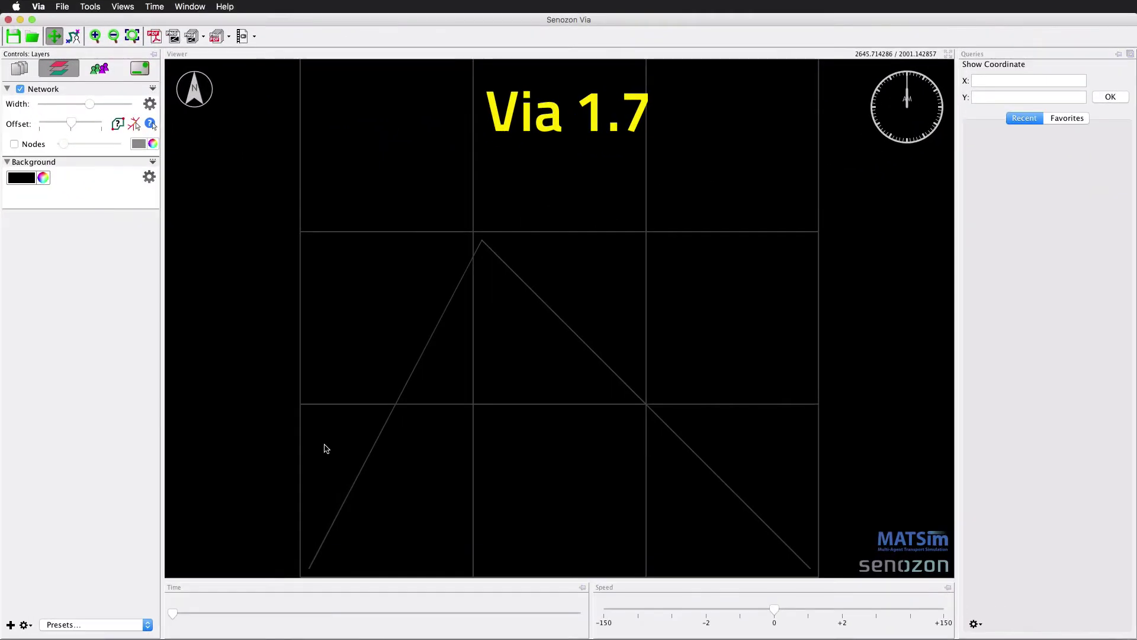
In Via 1.7, add a Dynamic Link Attributes layer based on output_events.xml.gz
click(11, 624)
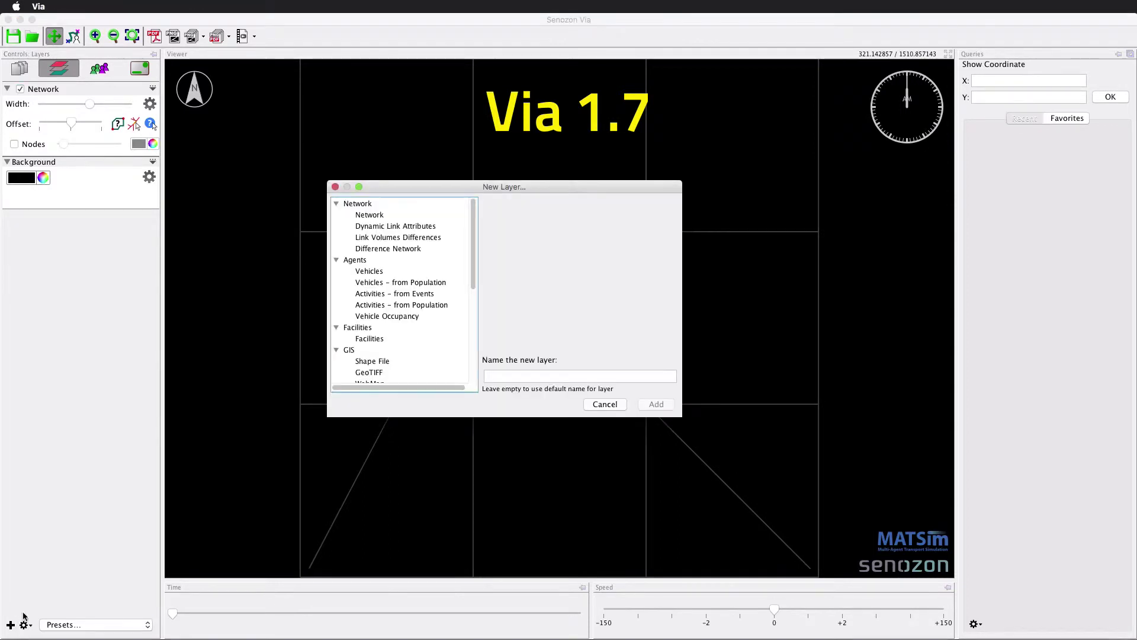
click(382, 240)
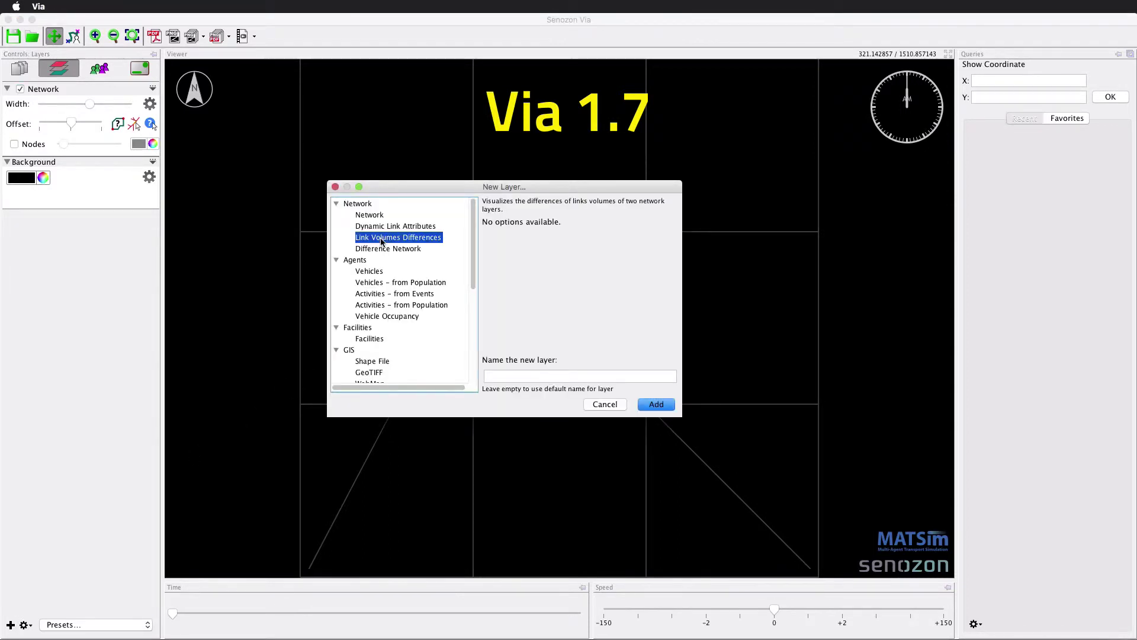
click(378, 231)
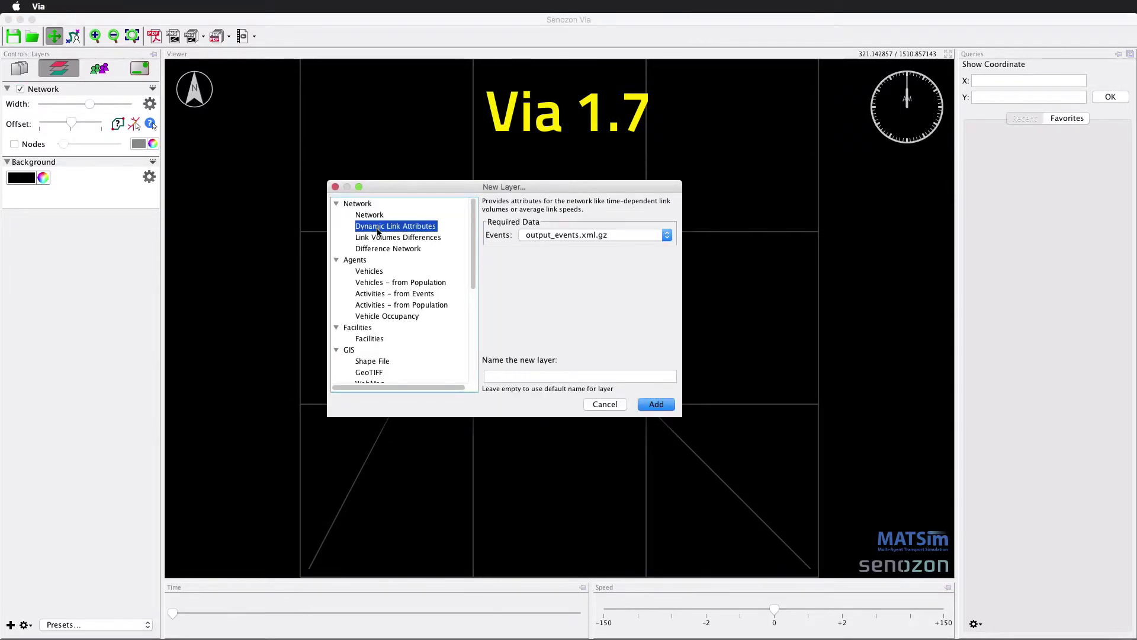
click(377, 250)
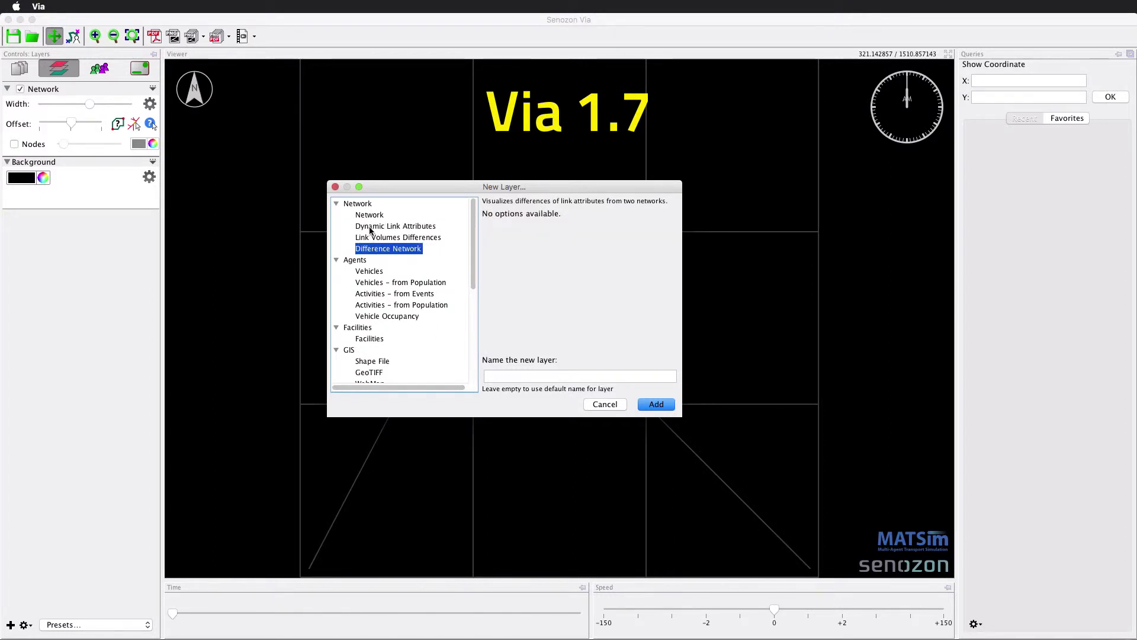
click(370, 228)
click(657, 404)
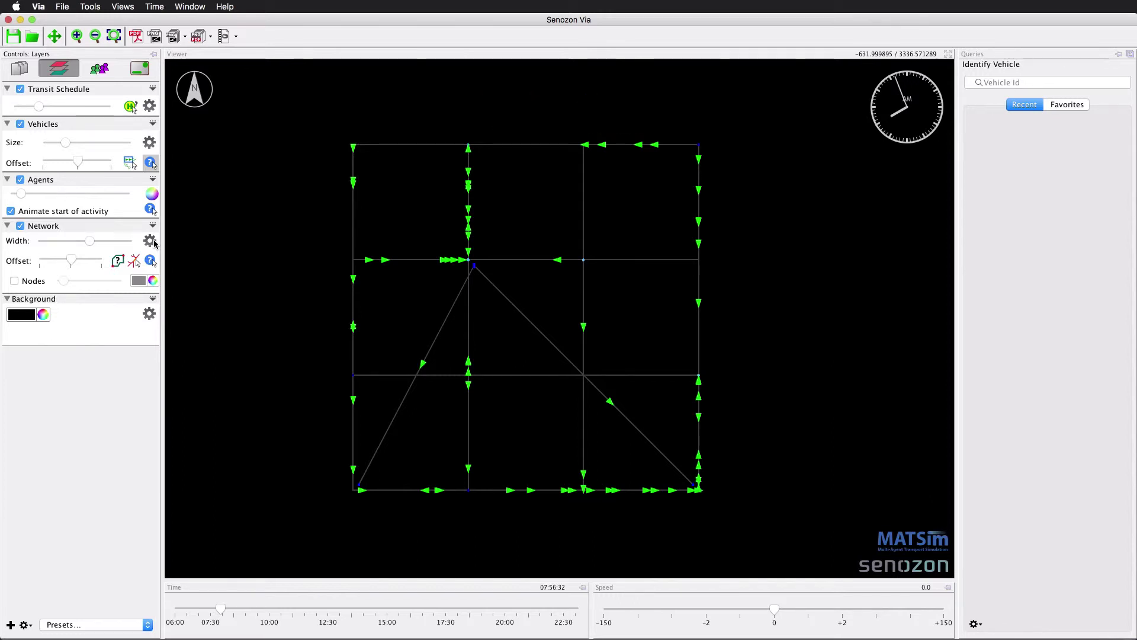
Review the link attributes that can be added to the Network layer, including Attribute Difference and Avg. Speeds and Volumes, without creating any
click(150, 241)
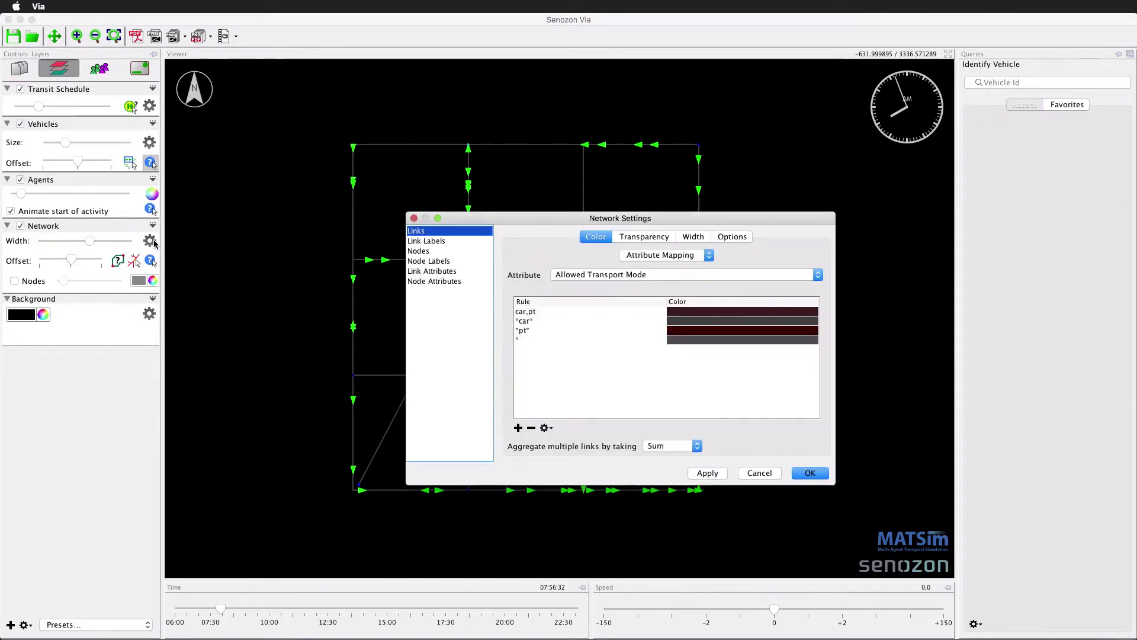
click(469, 274)
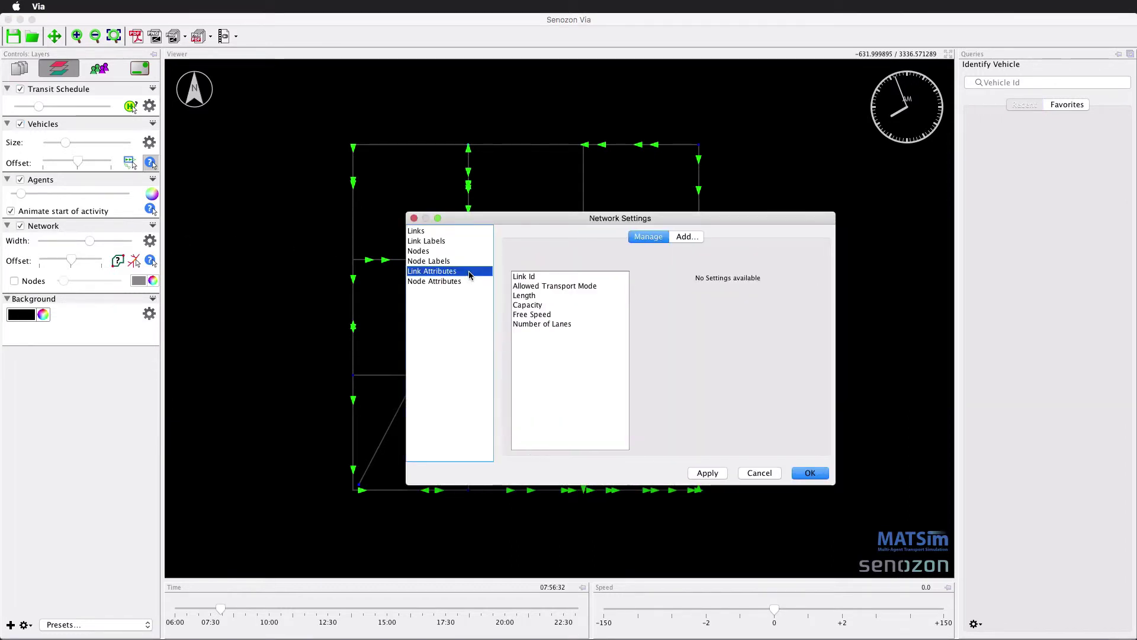
click(685, 237)
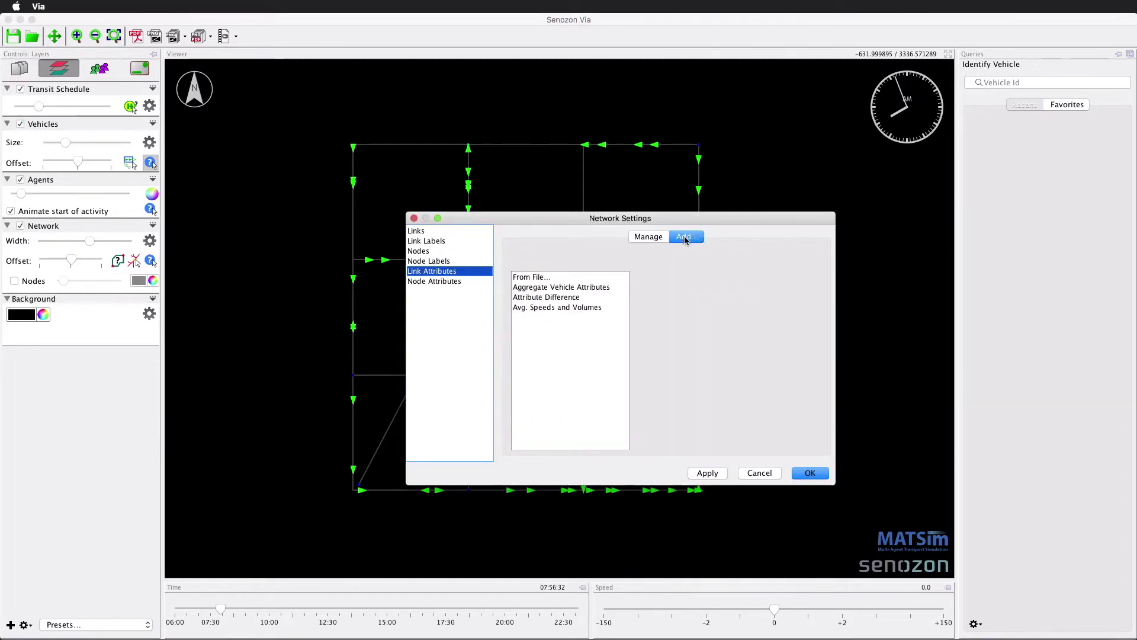
click(595, 297)
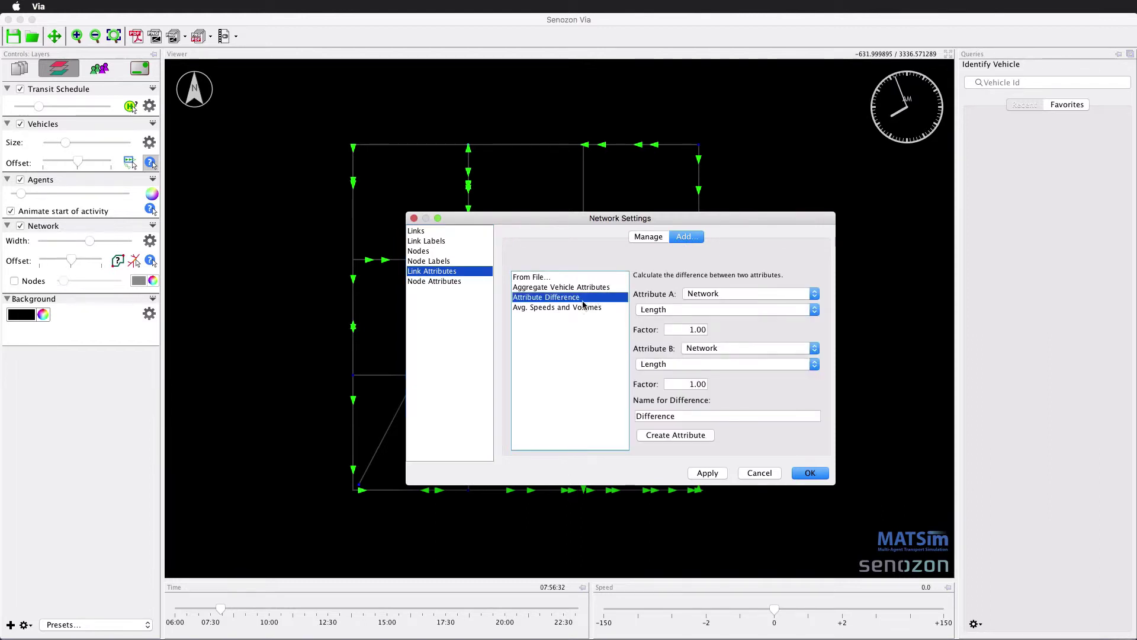
click(579, 309)
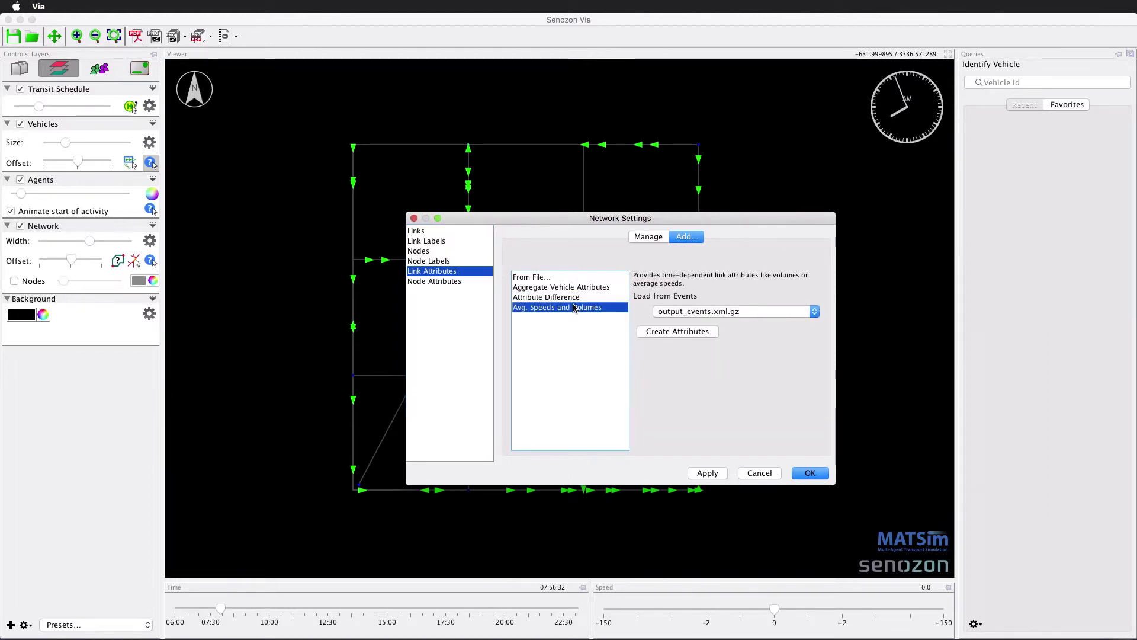
click(566, 299)
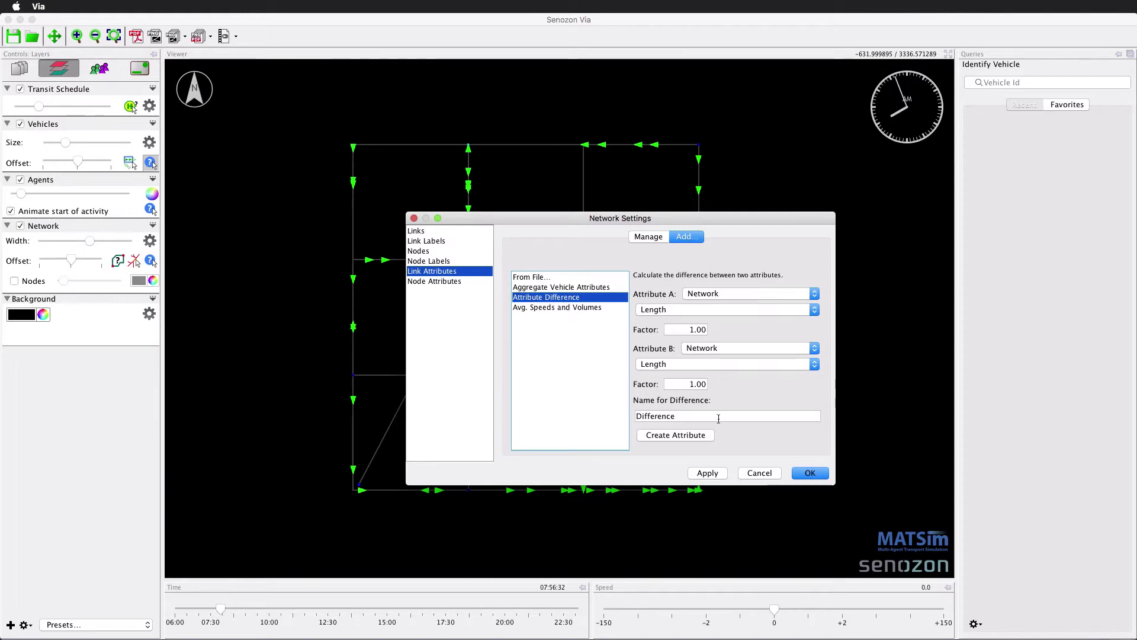
click(760, 473)
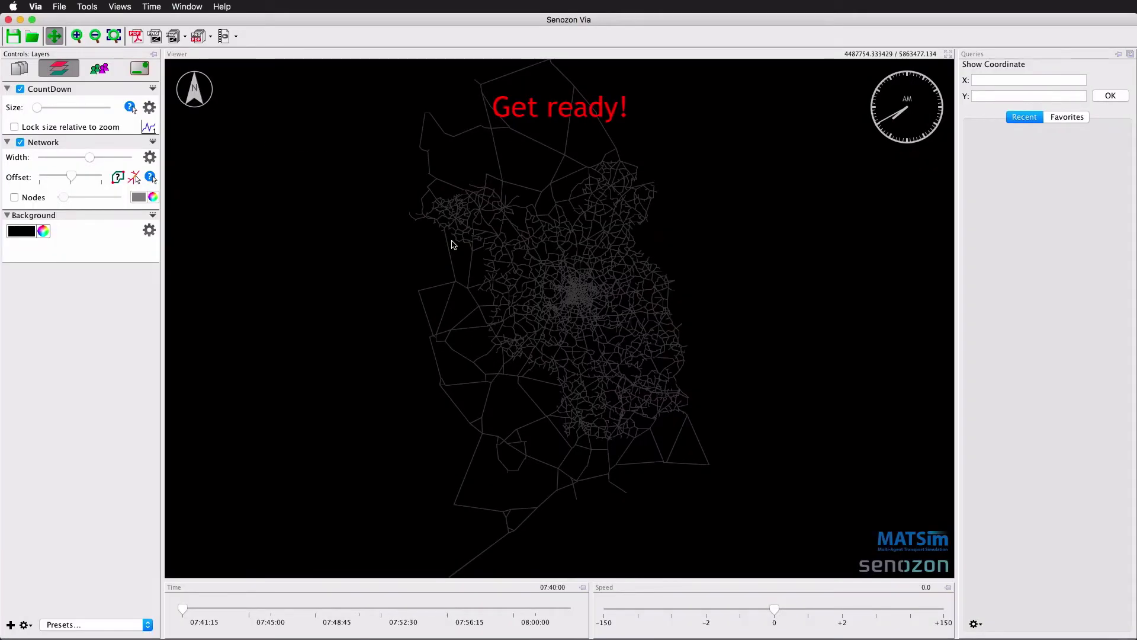
drag(454, 244, 514, 265)
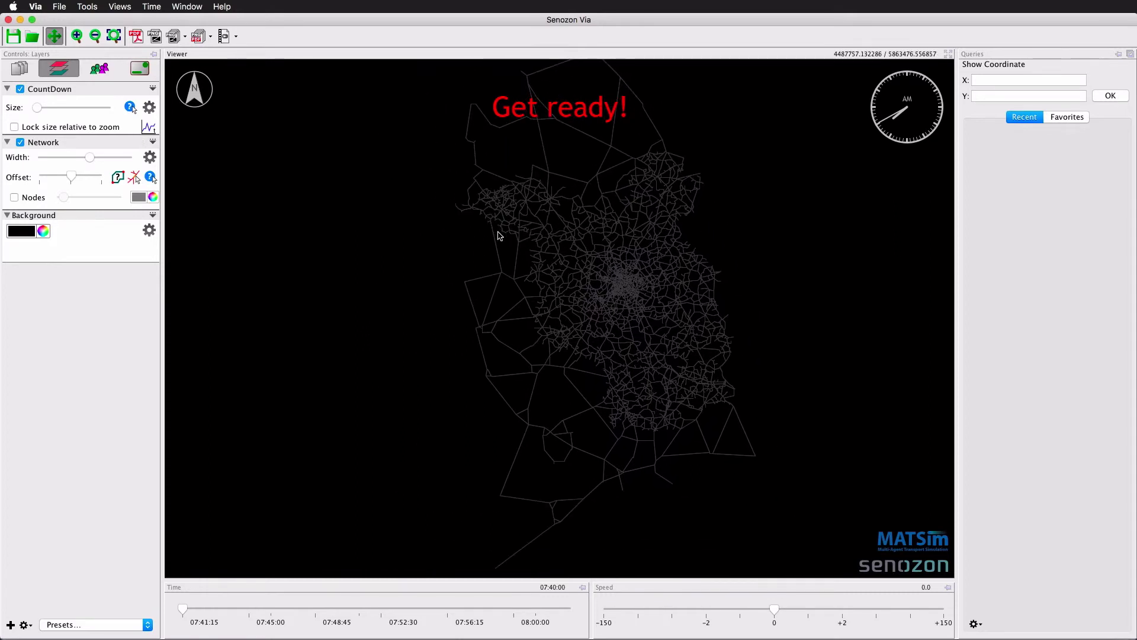
scroll(497, 235, down, 3)
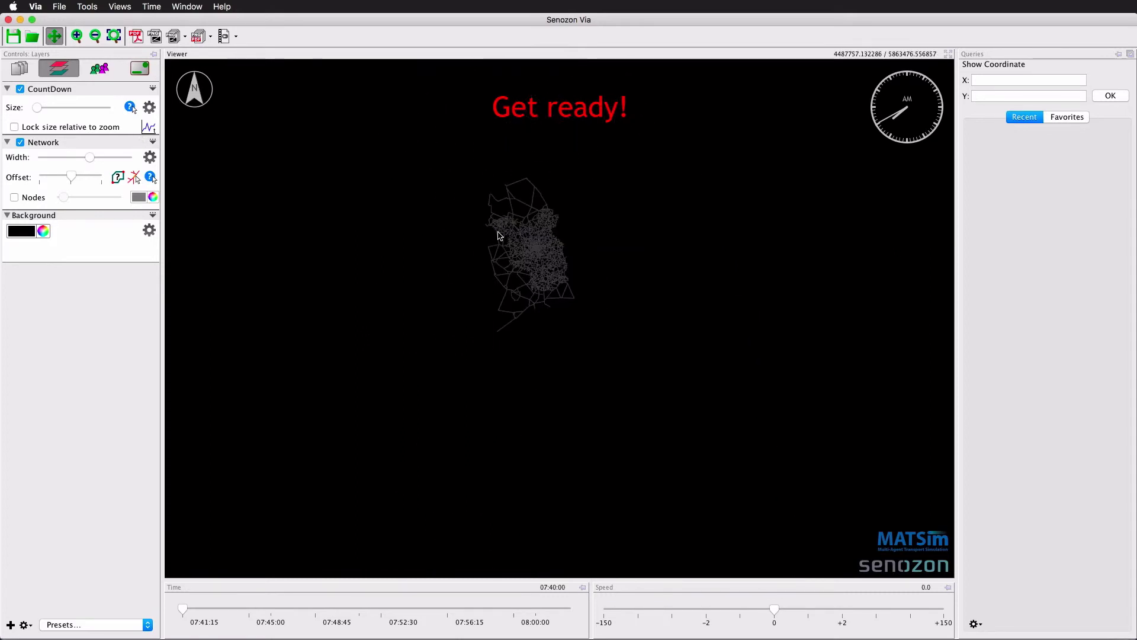
scroll(498, 235, up, 3)
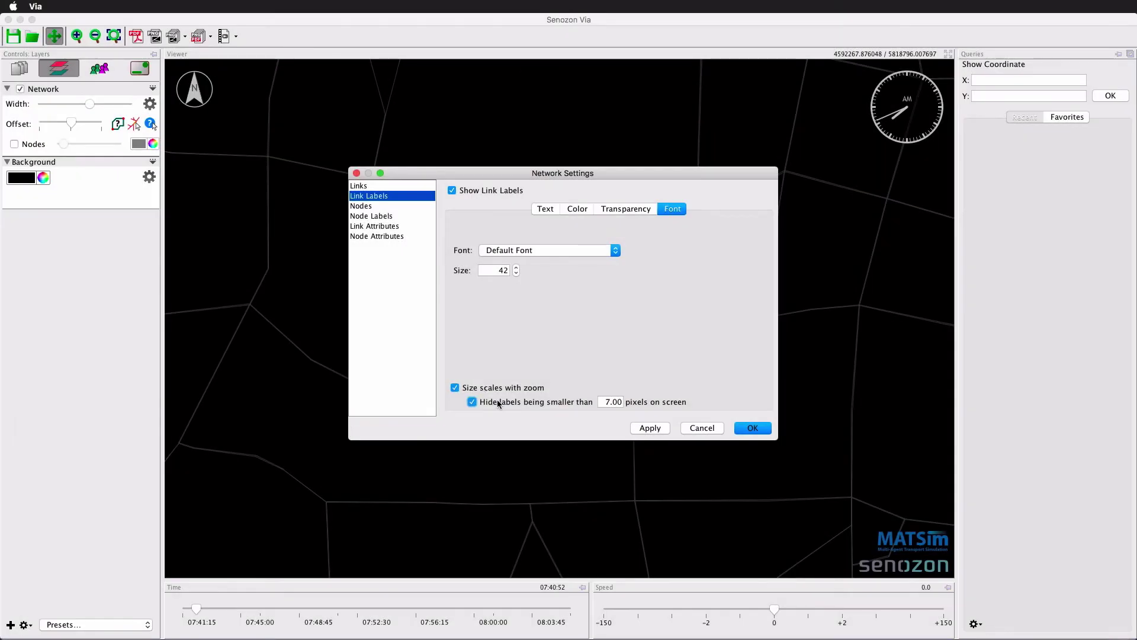
Show the network's link labels at font size 42, scaling with zoom and hiding labels smaller than 7 pixels, and check them at different scales
click(752, 428)
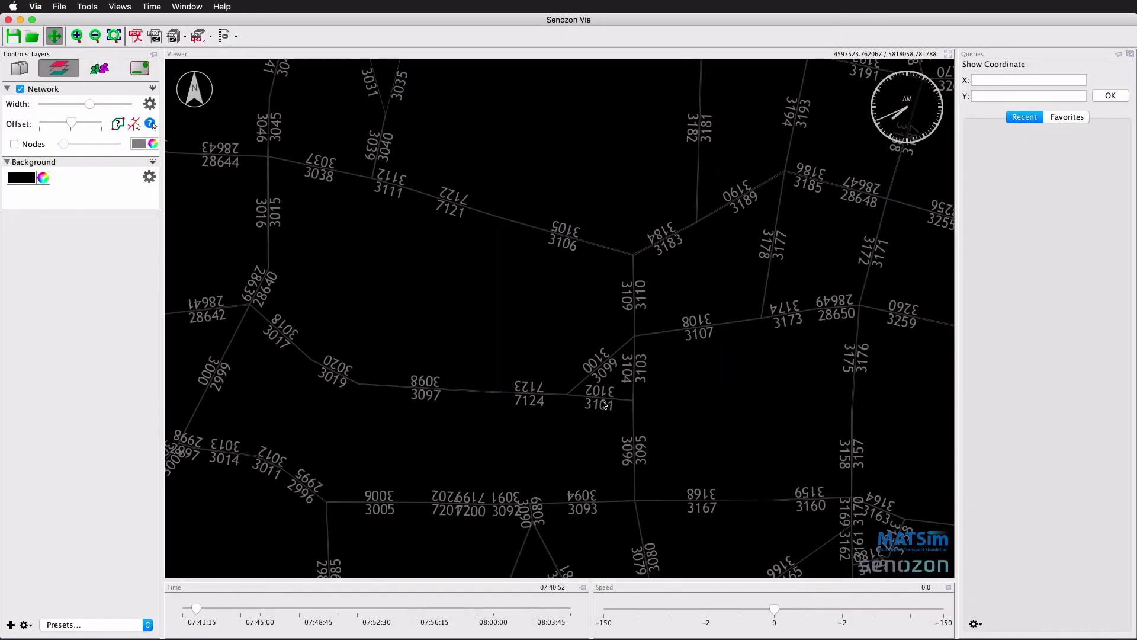
scroll(604, 405, down, 5)
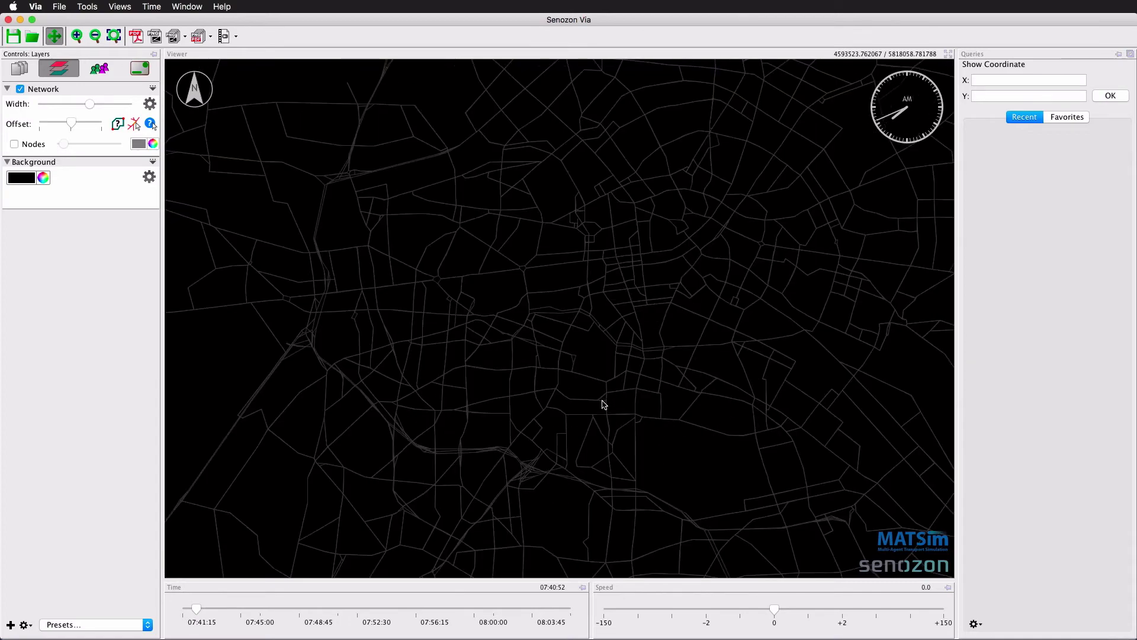
scroll(604, 404, up, 5)
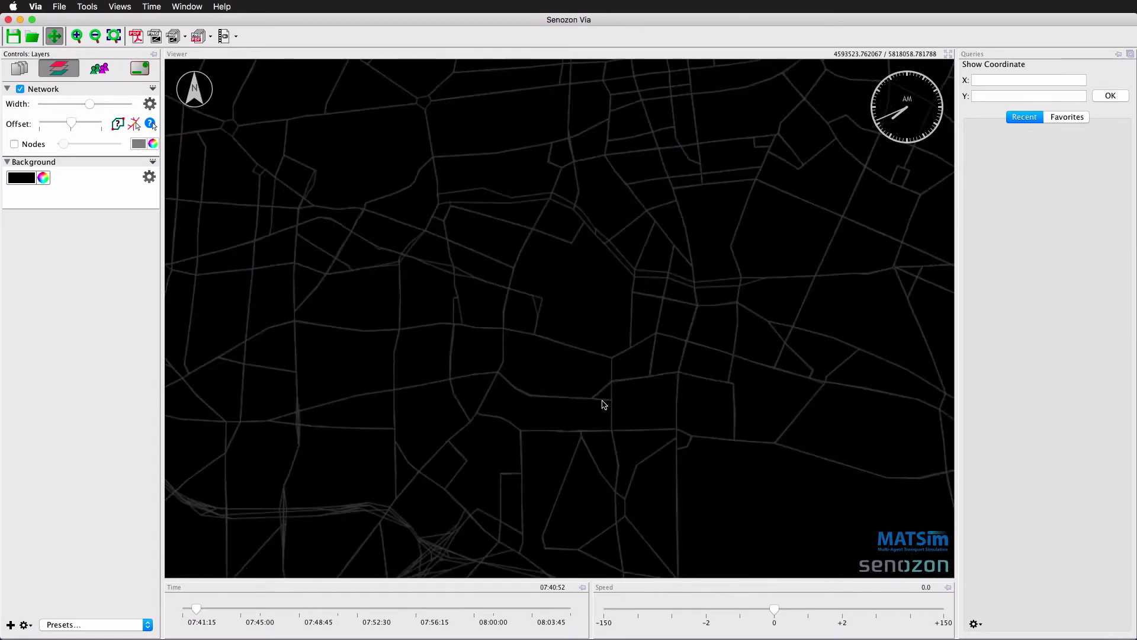
scroll(603, 404, up, 3)
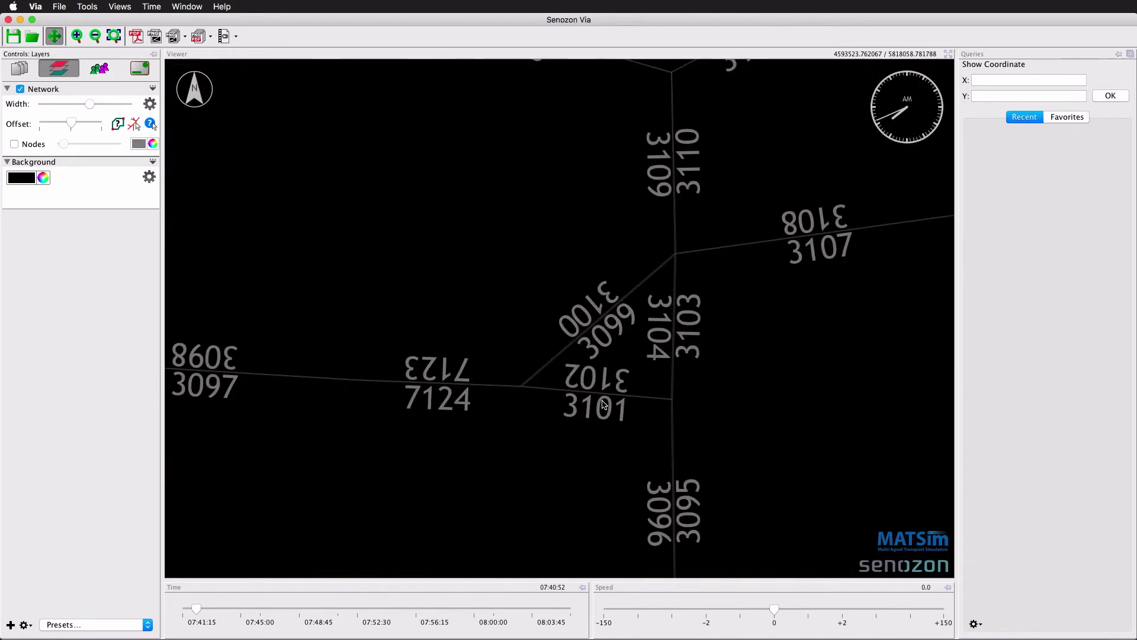
scroll(603, 405, down, 6)
scroll(604, 404, down, 3)
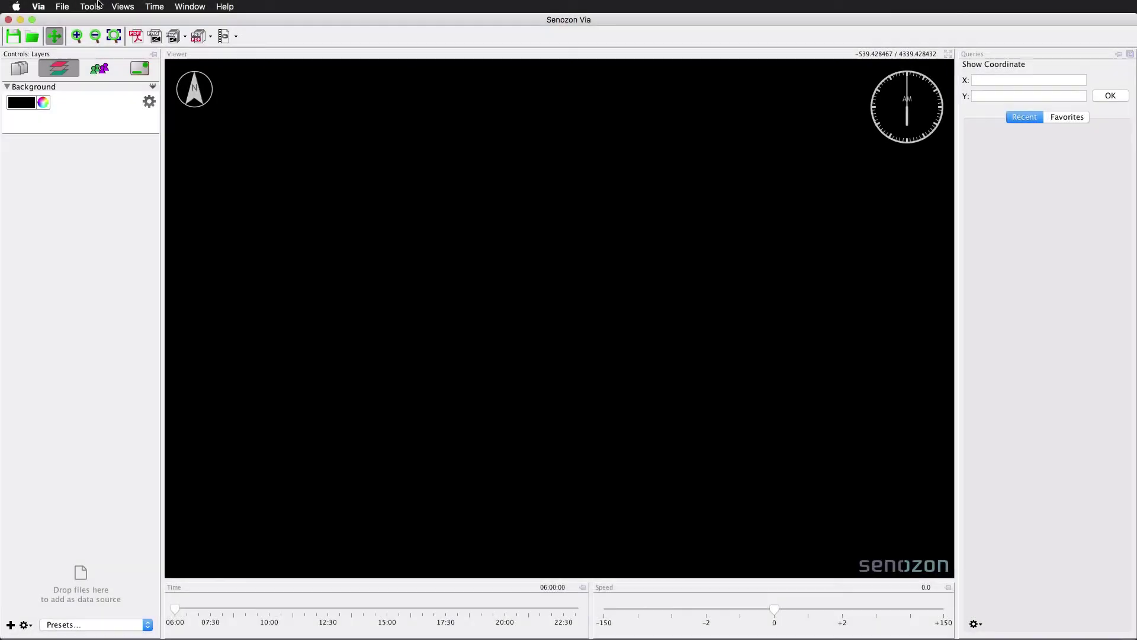
Open the Images to Movie converter, review the Apple ProRes quality choices, and set the movie format to MP4
click(98, 5)
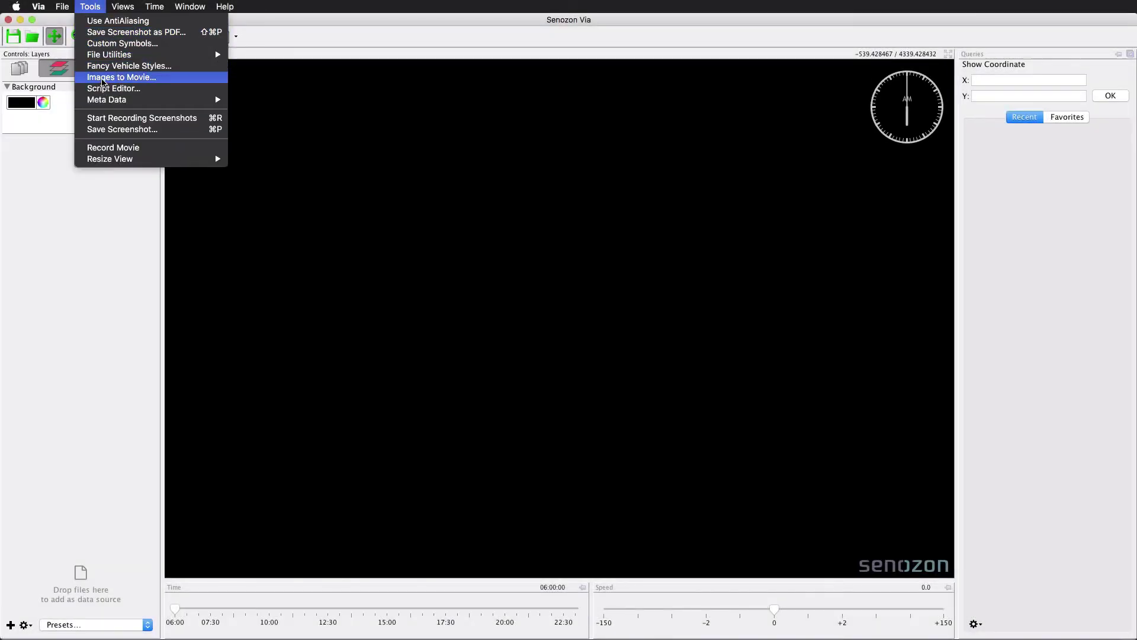
click(102, 78)
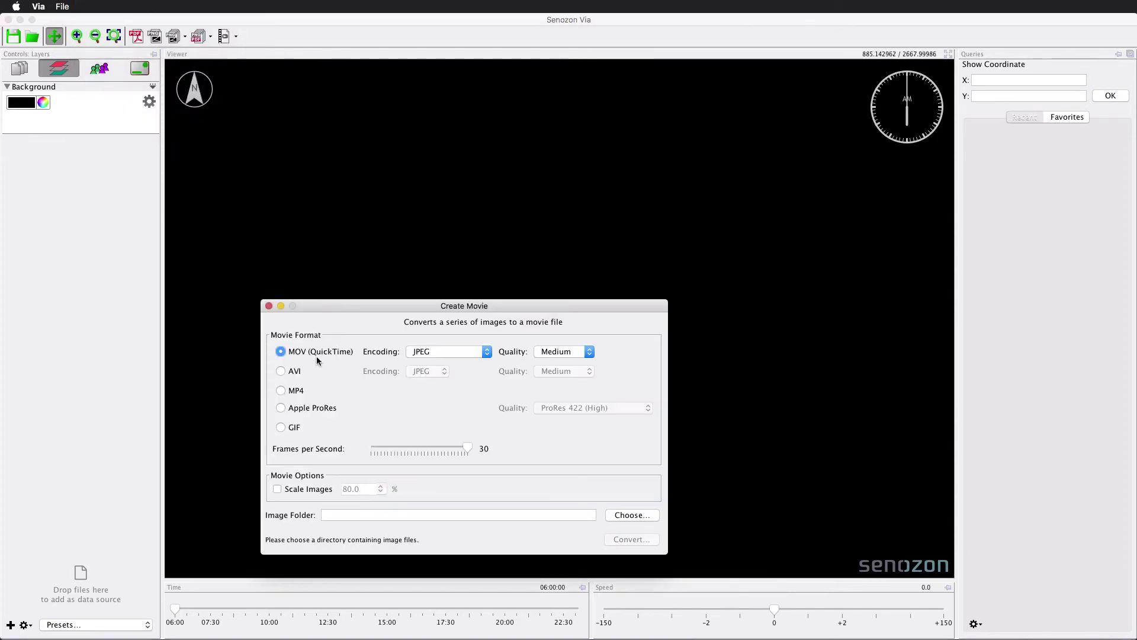
click(301, 408)
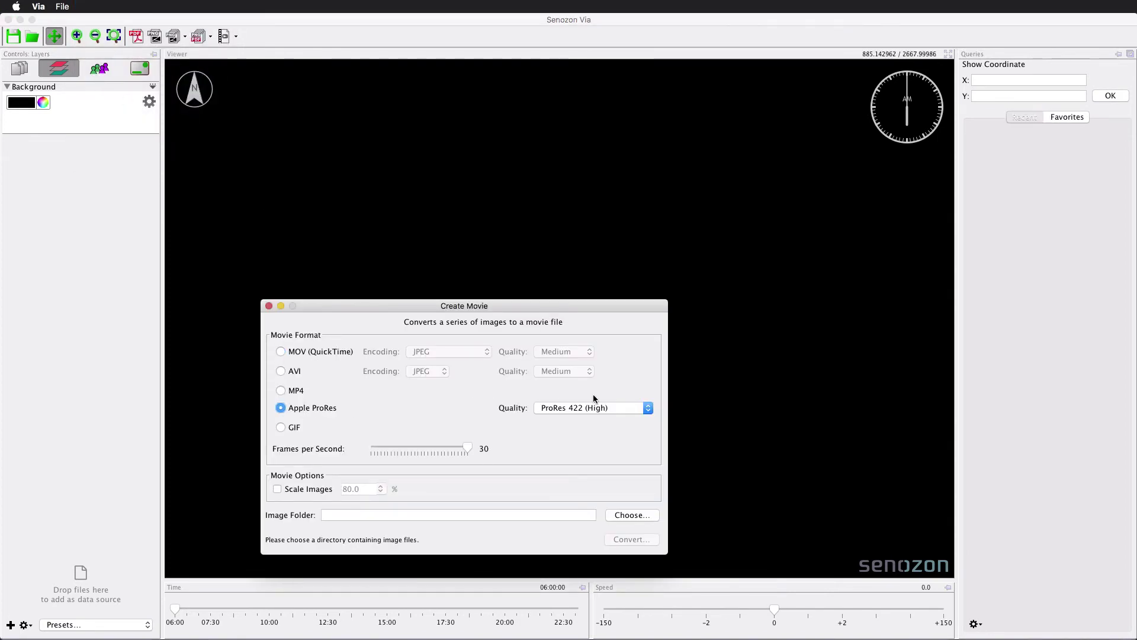
click(638, 407)
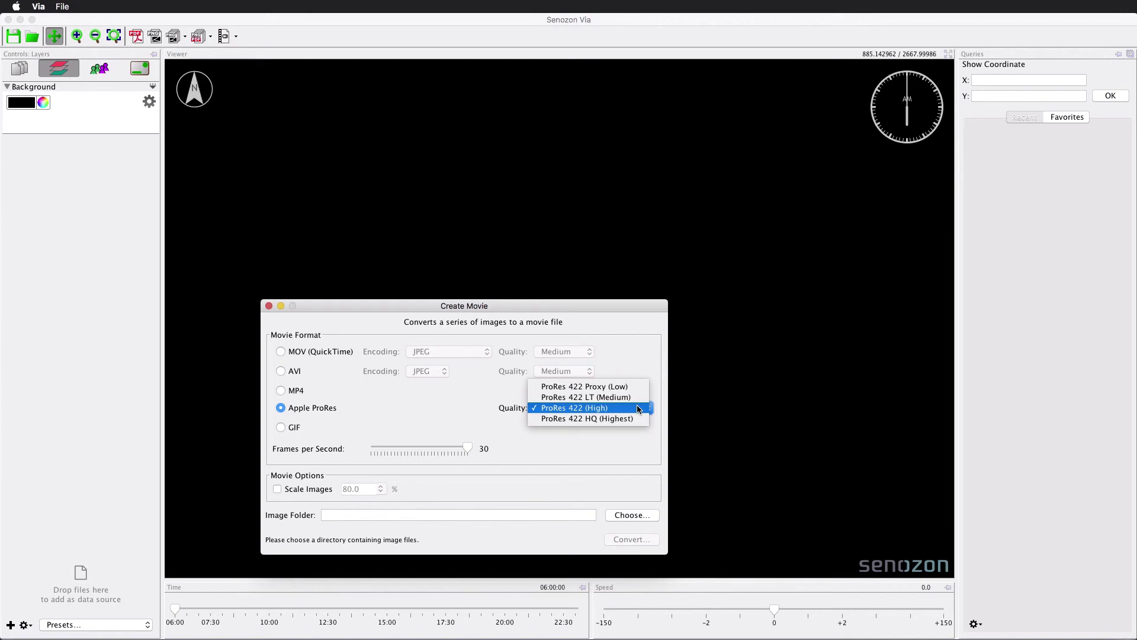
click(638, 407)
click(298, 391)
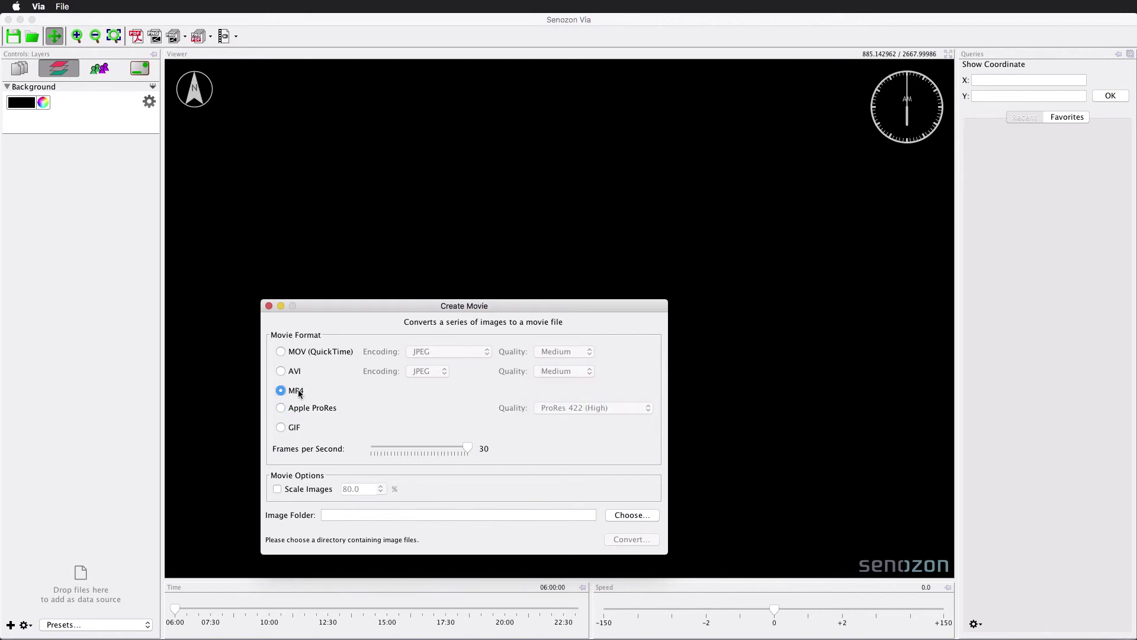